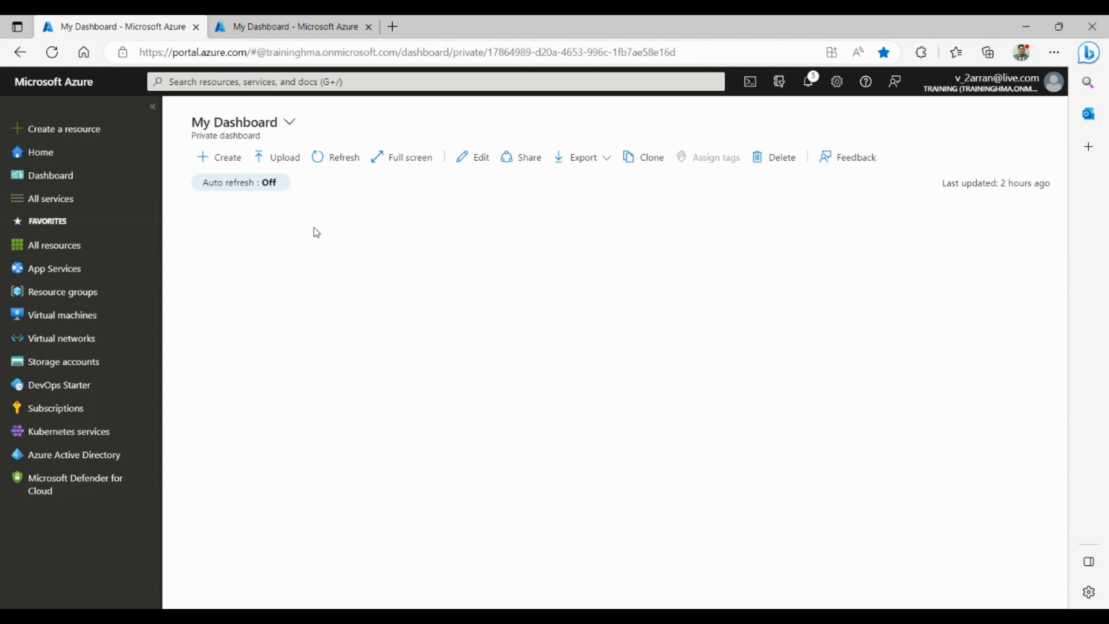
Find the Monitor service and start creating an action group from its alerts
left_click(283, 81)
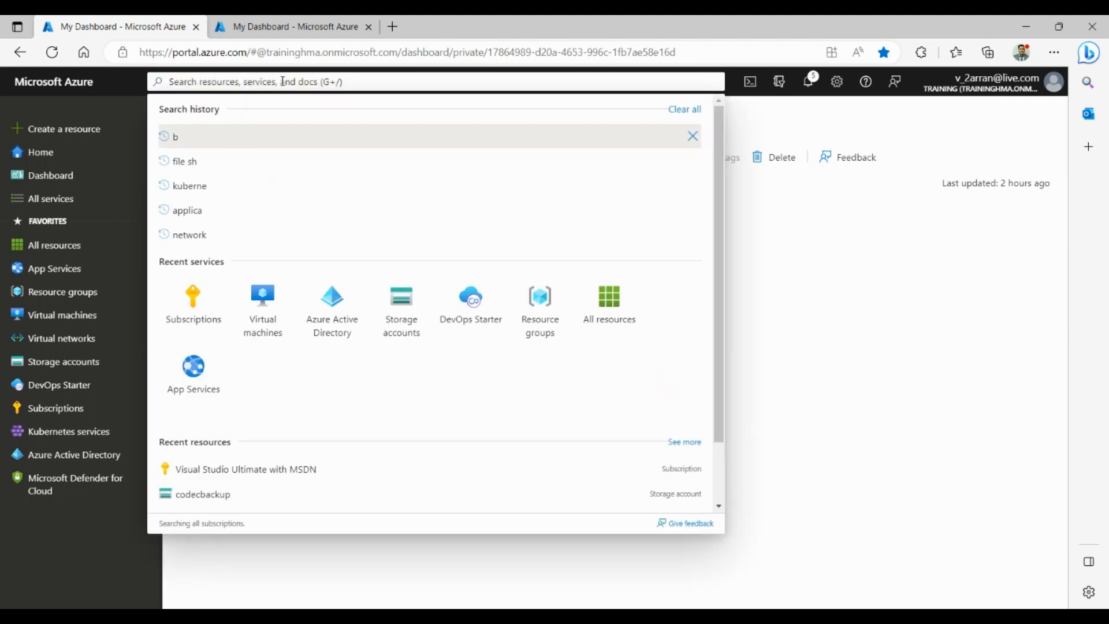
type("m")
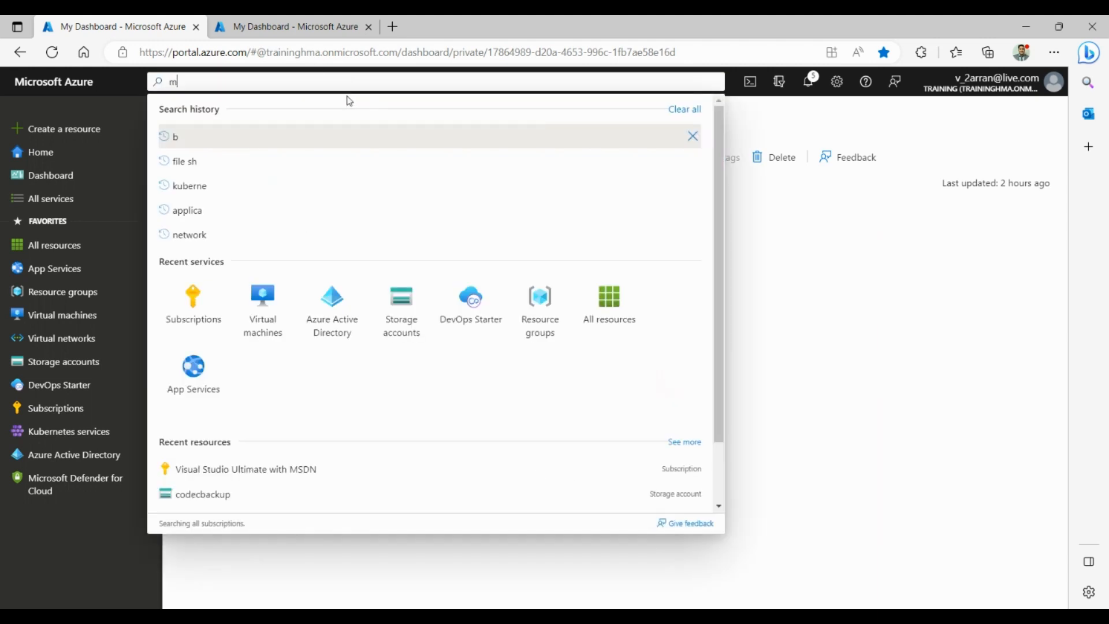
type("onitor")
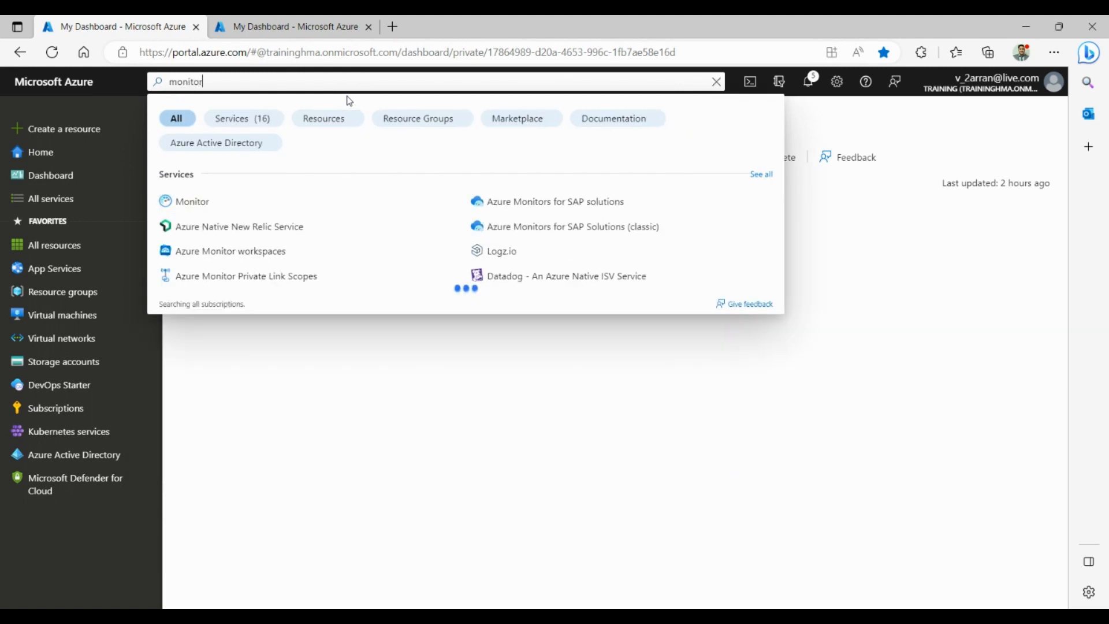
left_click(201, 201)
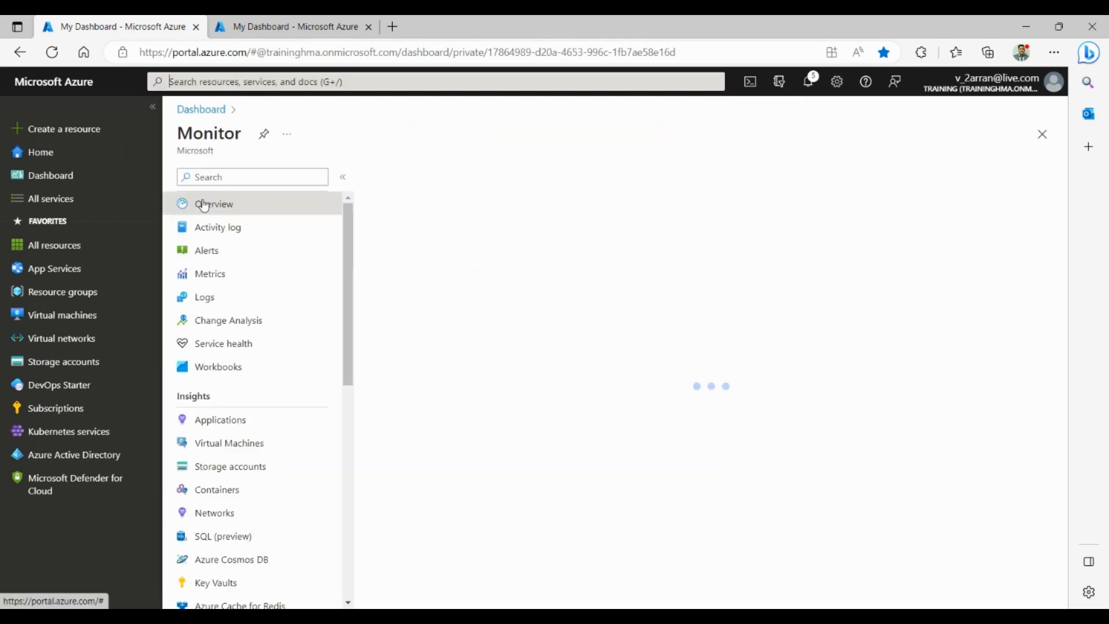
left_click(209, 253)
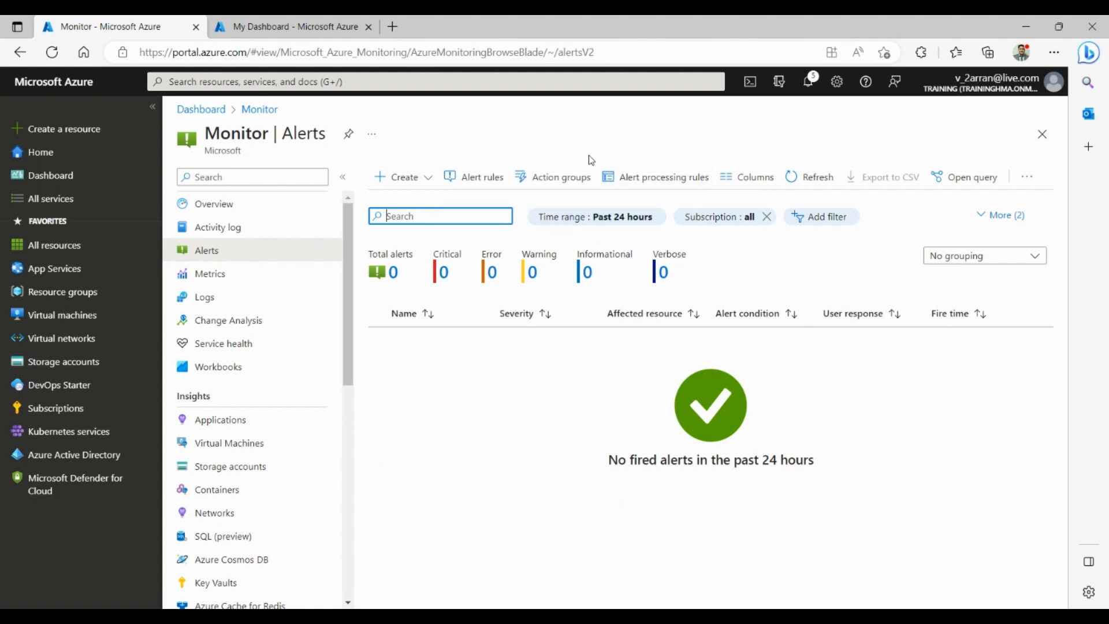
left_click(544, 178)
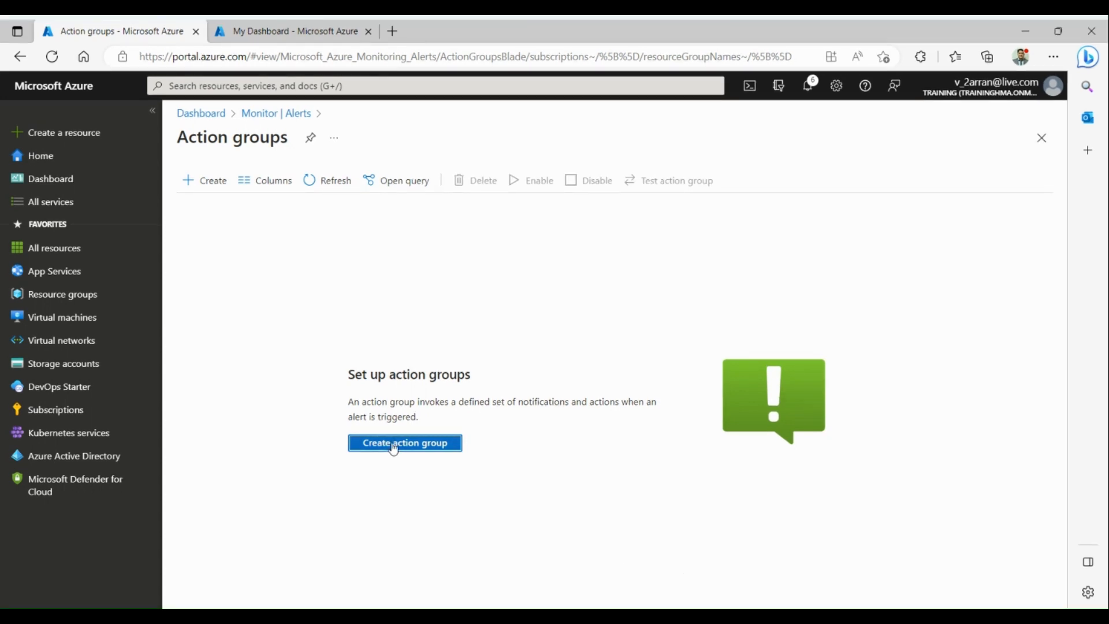
left_click(394, 444)
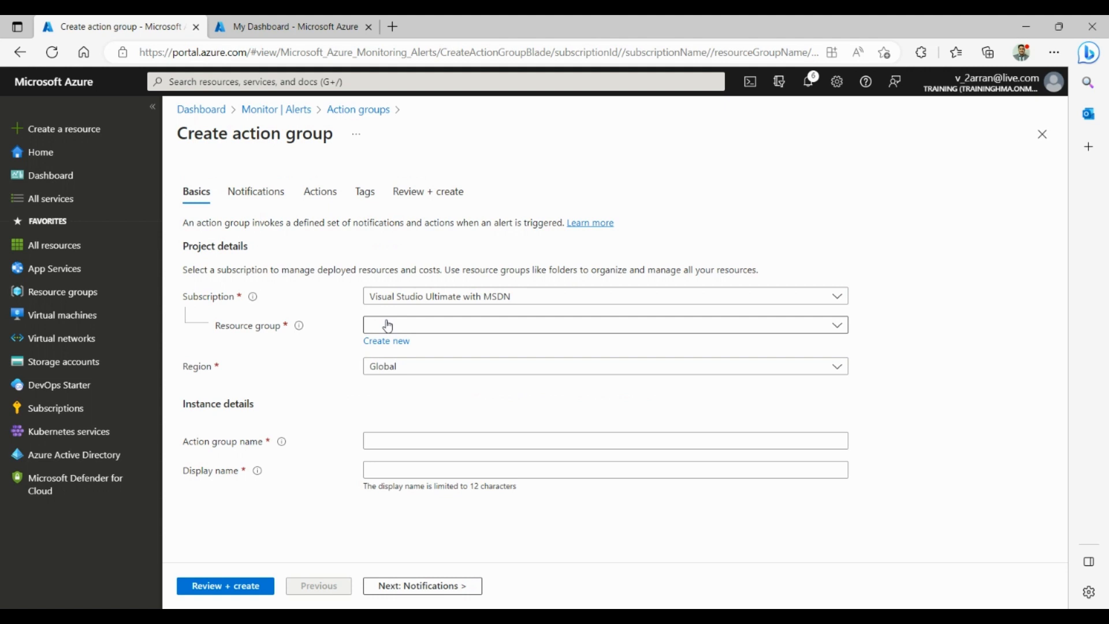
Assign the action group to resource group a4azure, keep the Global region, and name it az900-1
left_click(388, 325)
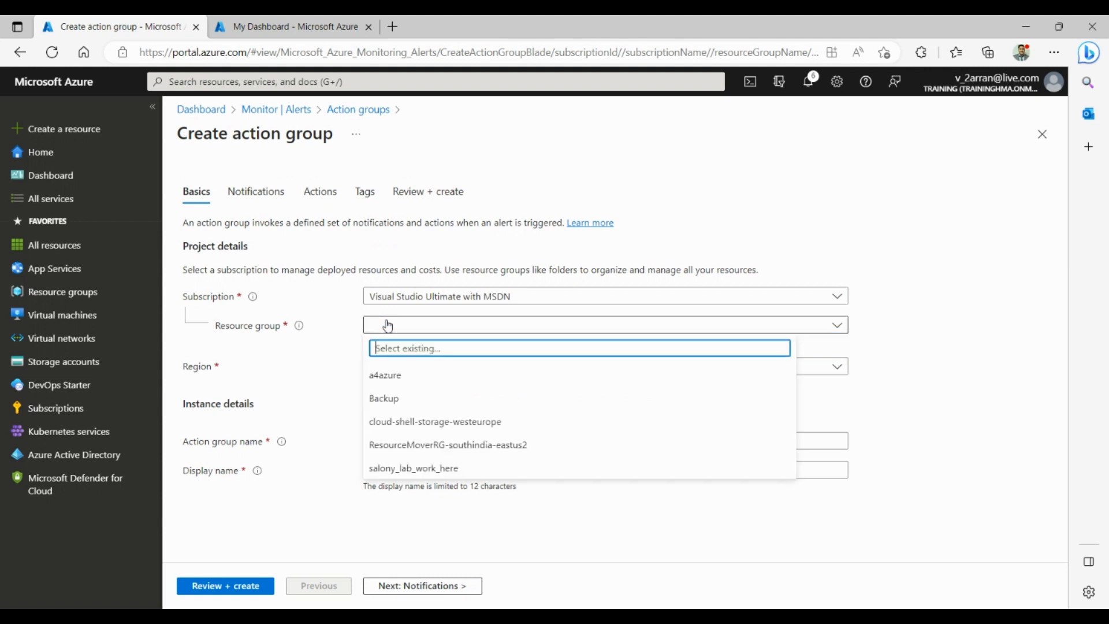
left_click(398, 376)
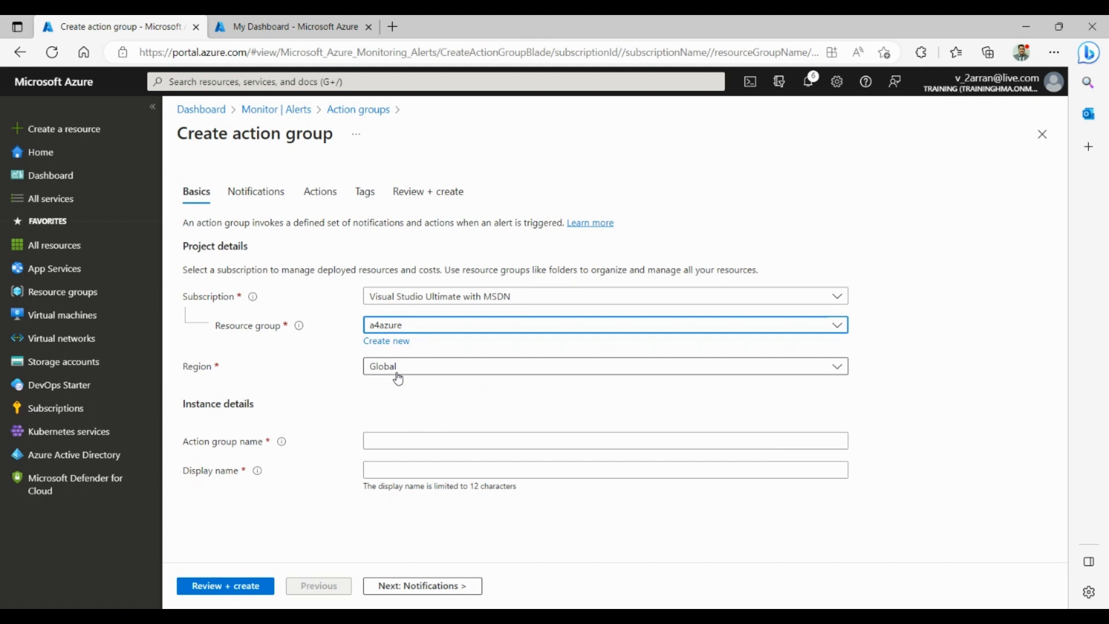
left_click(408, 370)
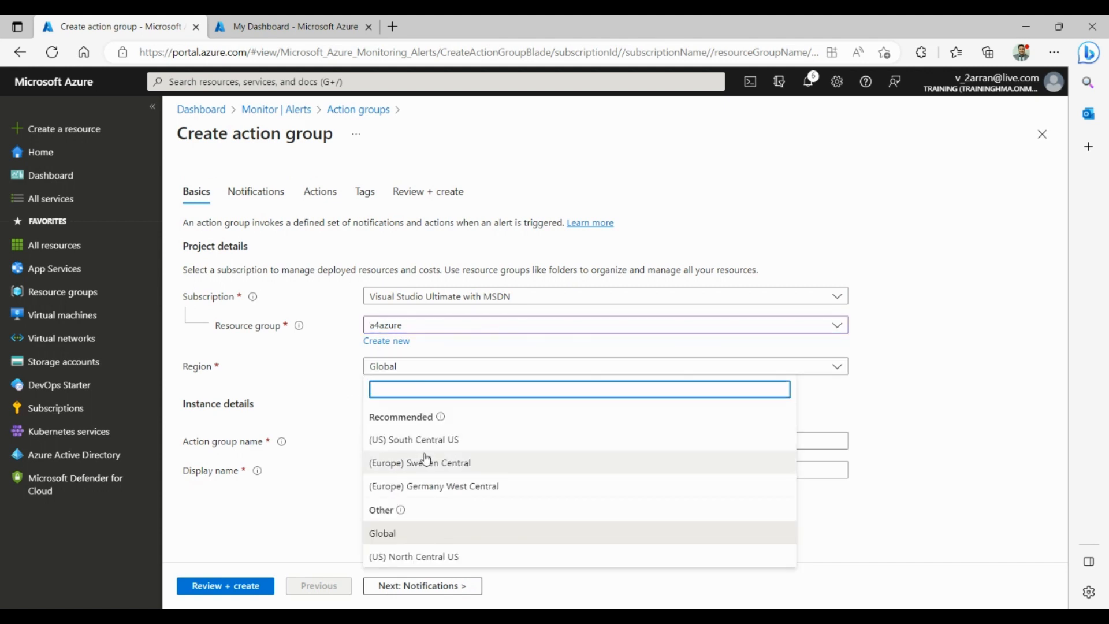
left_click(317, 494)
left_click(378, 443)
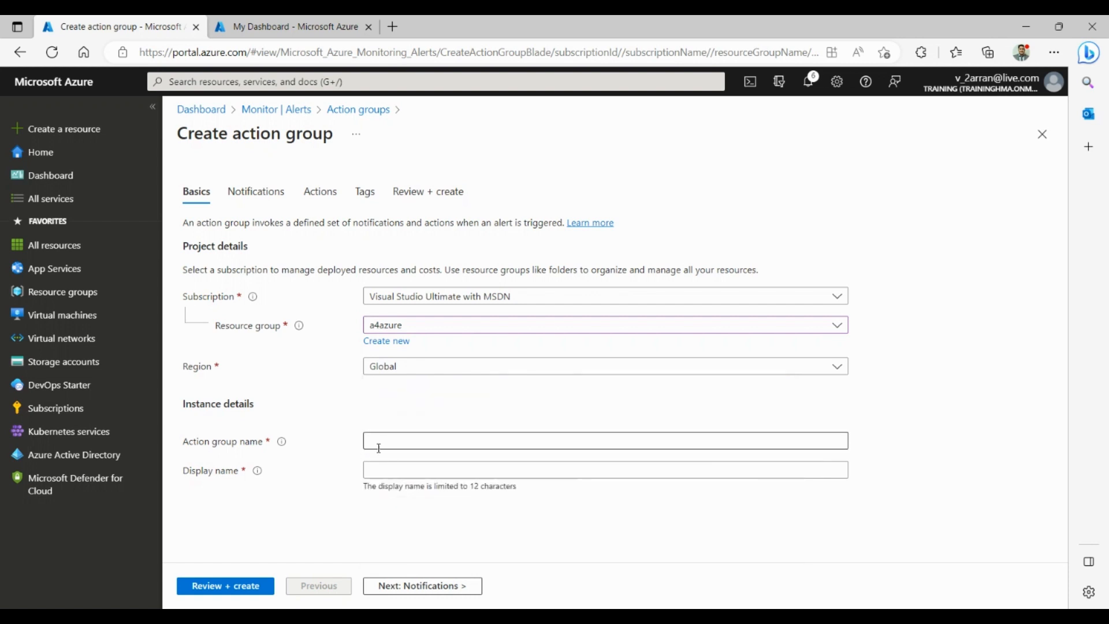
type("az900")
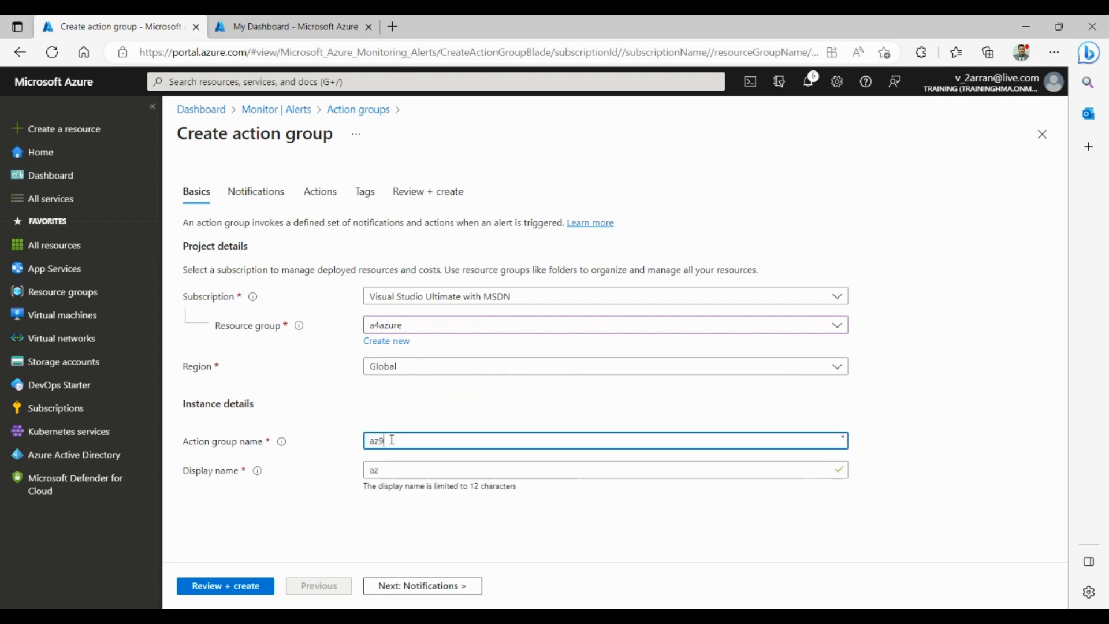
type("-1")
left_click(272, 516)
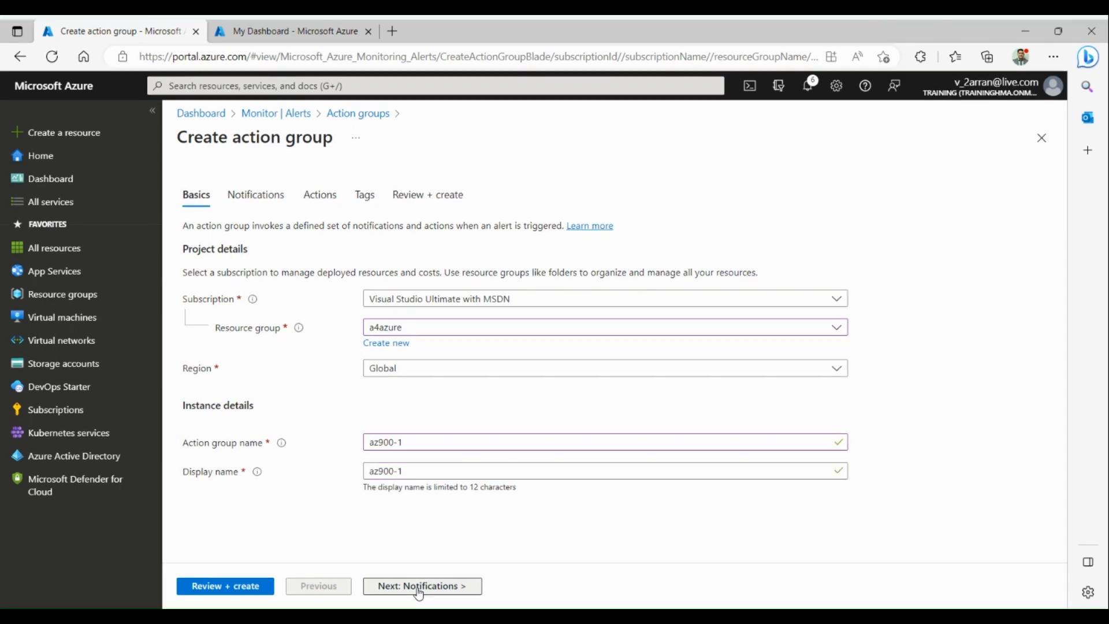
Add an Email/SMS message/Push/Voice notification named budgetalert to the action group
left_click(419, 586)
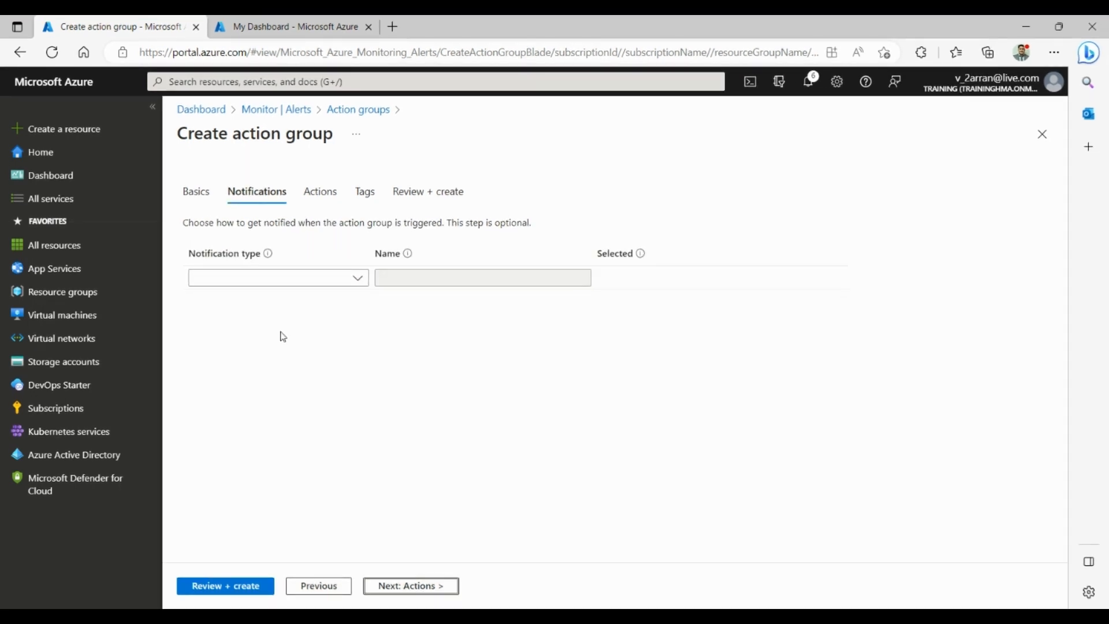
left_click(282, 278)
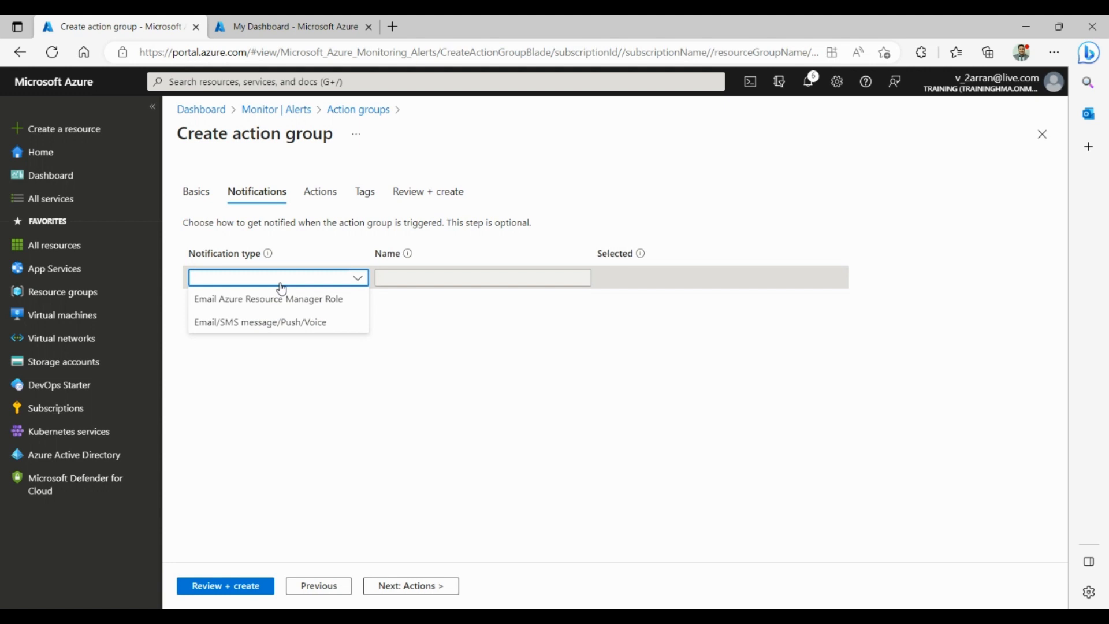
left_click(271, 321)
left_click(397, 279)
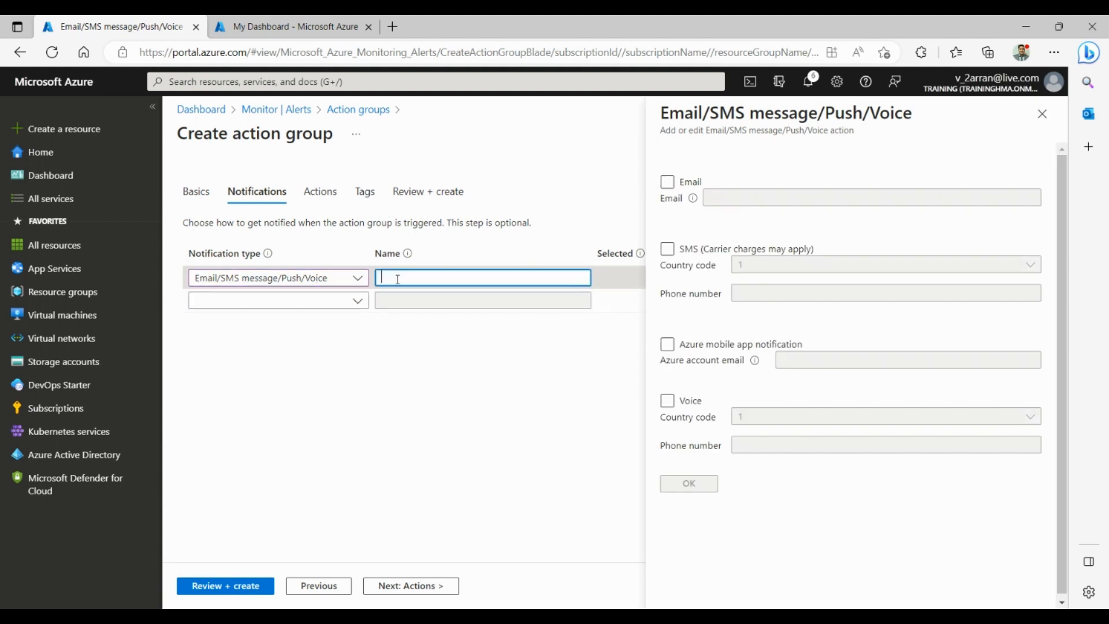
type("budgetalert")
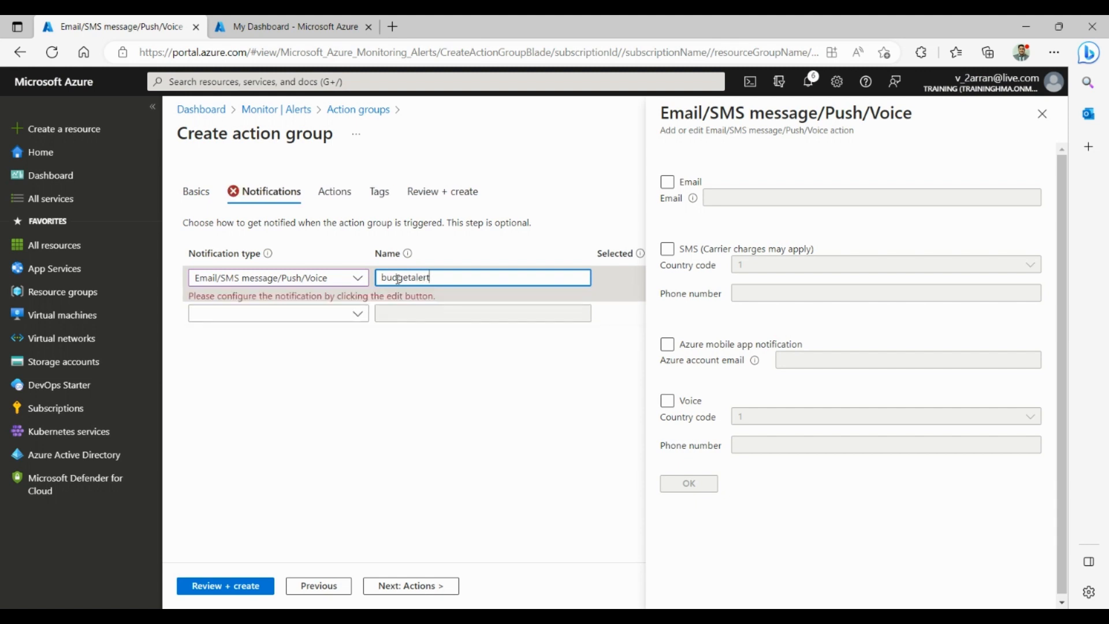
Enable email for the budgetalert notification, fill in the recipient's email address, and save its settings
left_click(668, 182)
left_click(729, 195)
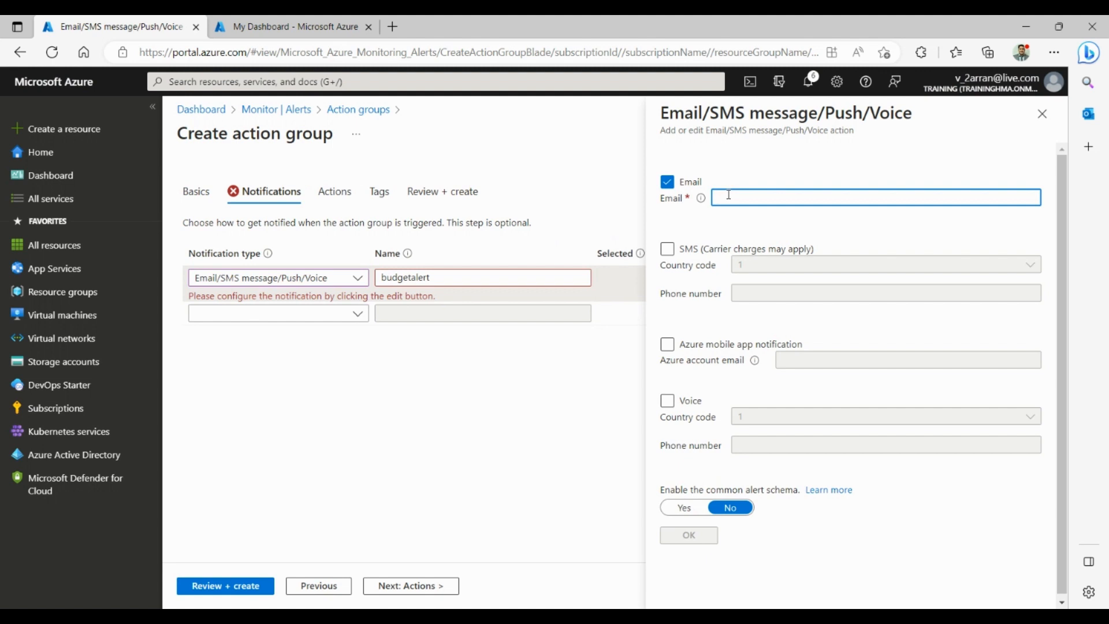
key("ctrl+v")
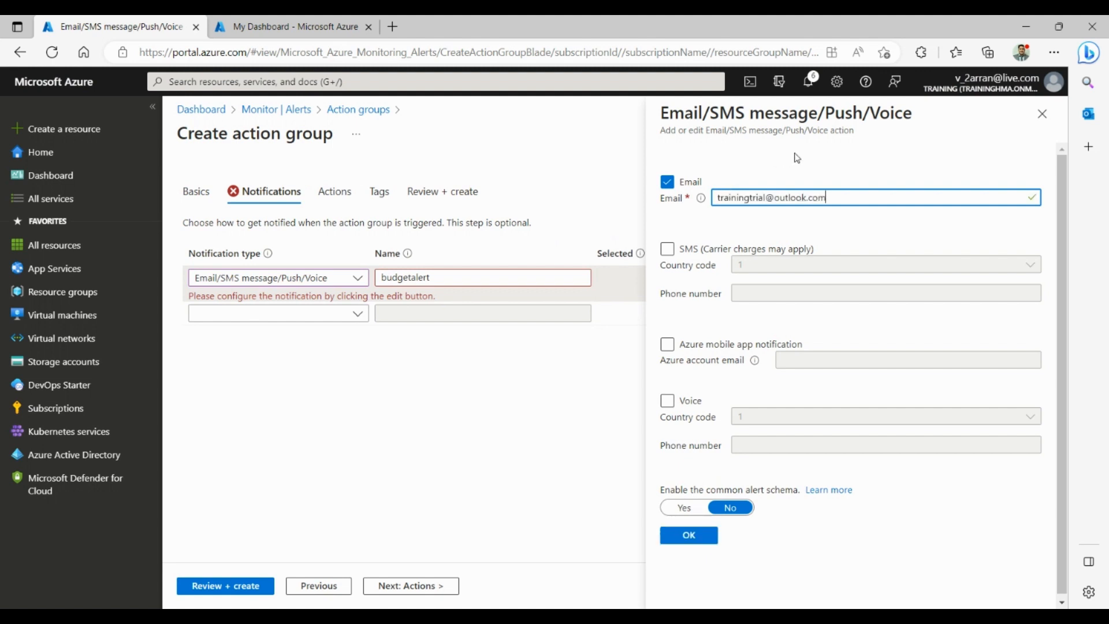
left_click(692, 536)
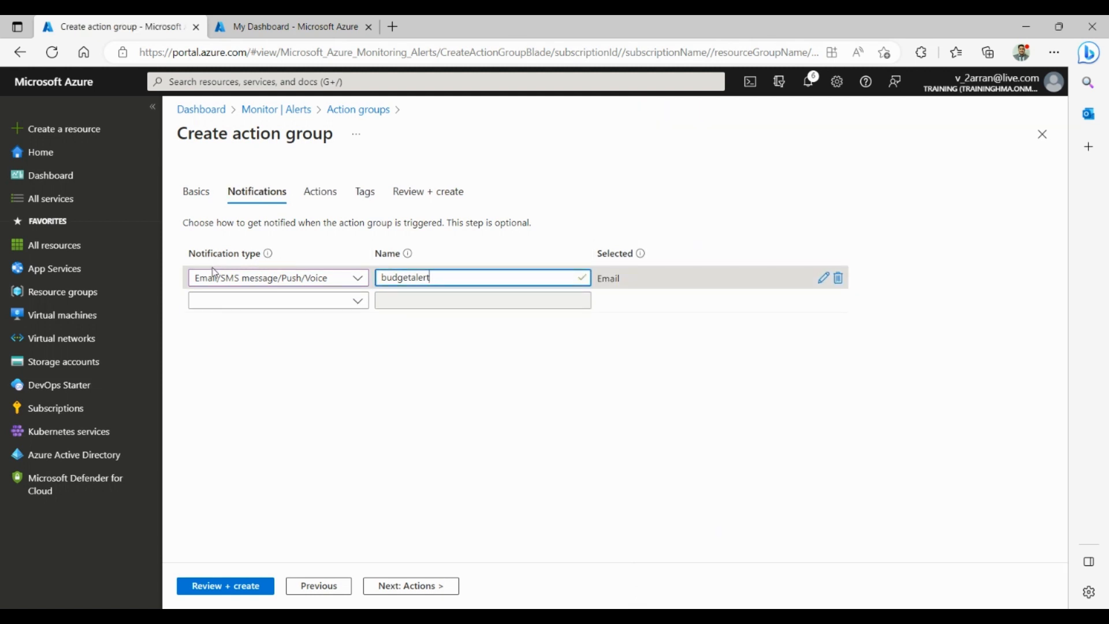
Add an Email Azure Resource Manager Role notification named rbacalert for the Reader role, and continue to the action settings
left_click(329, 301)
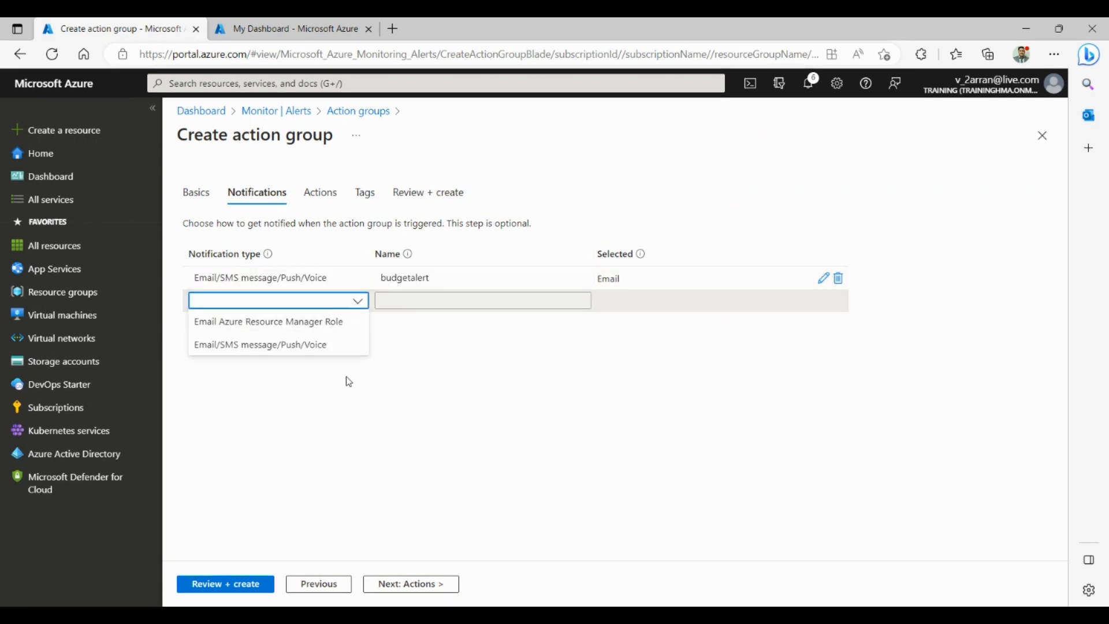
left_click(263, 325)
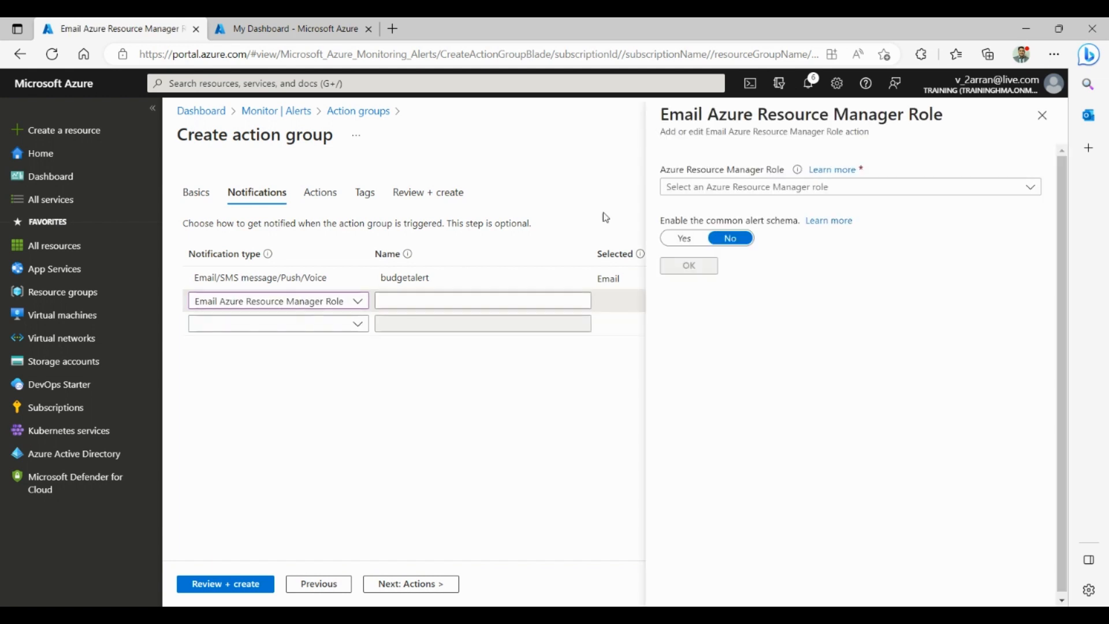
left_click(719, 193)
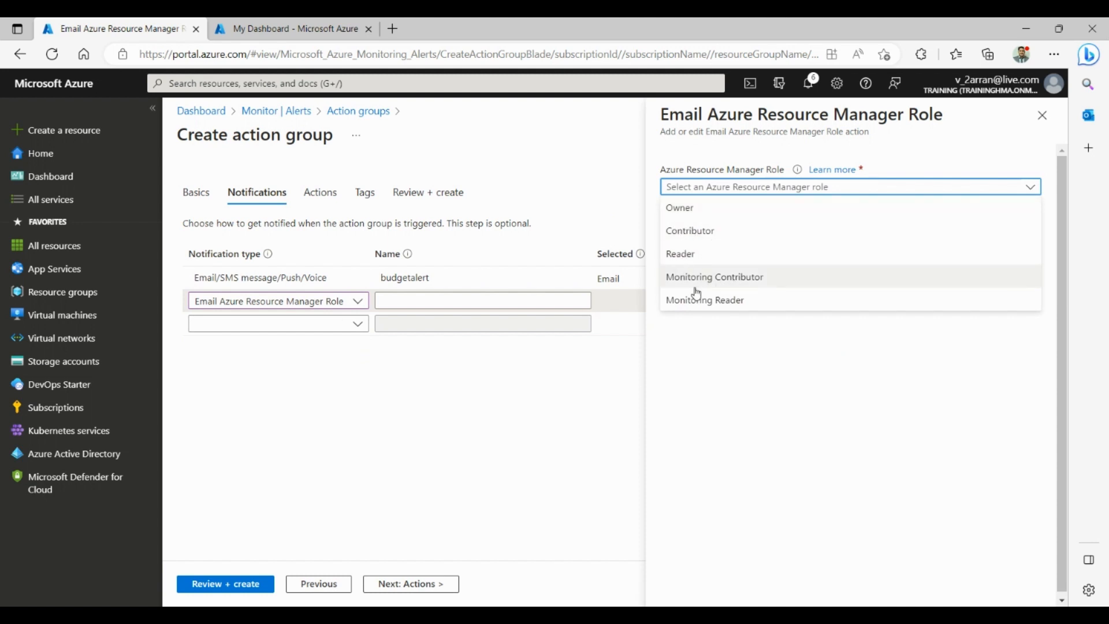
left_click(690, 257)
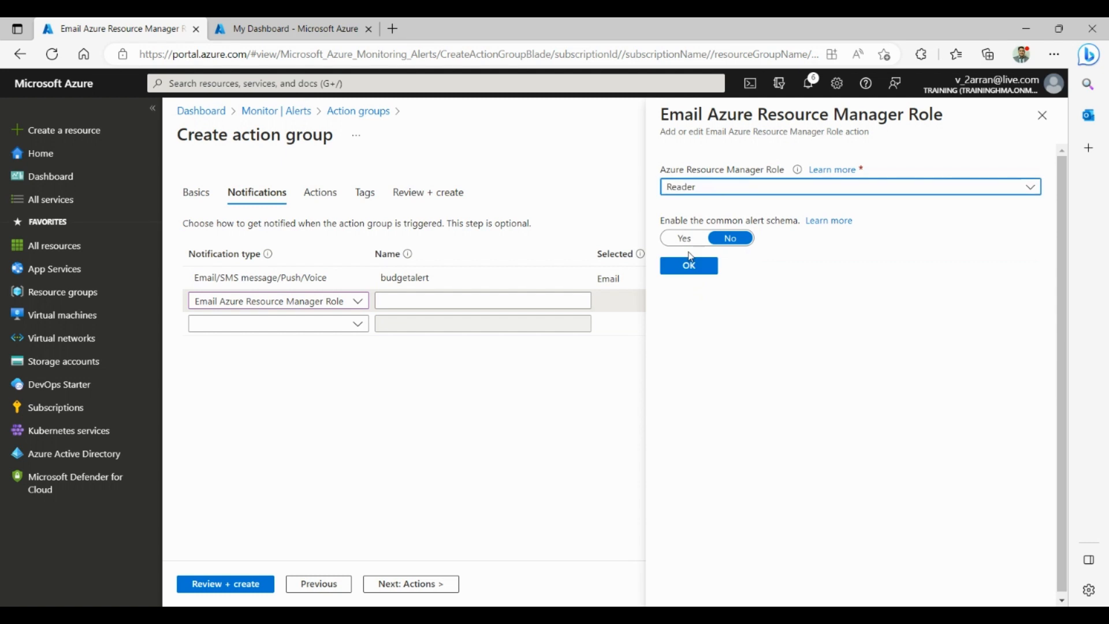
left_click(694, 269)
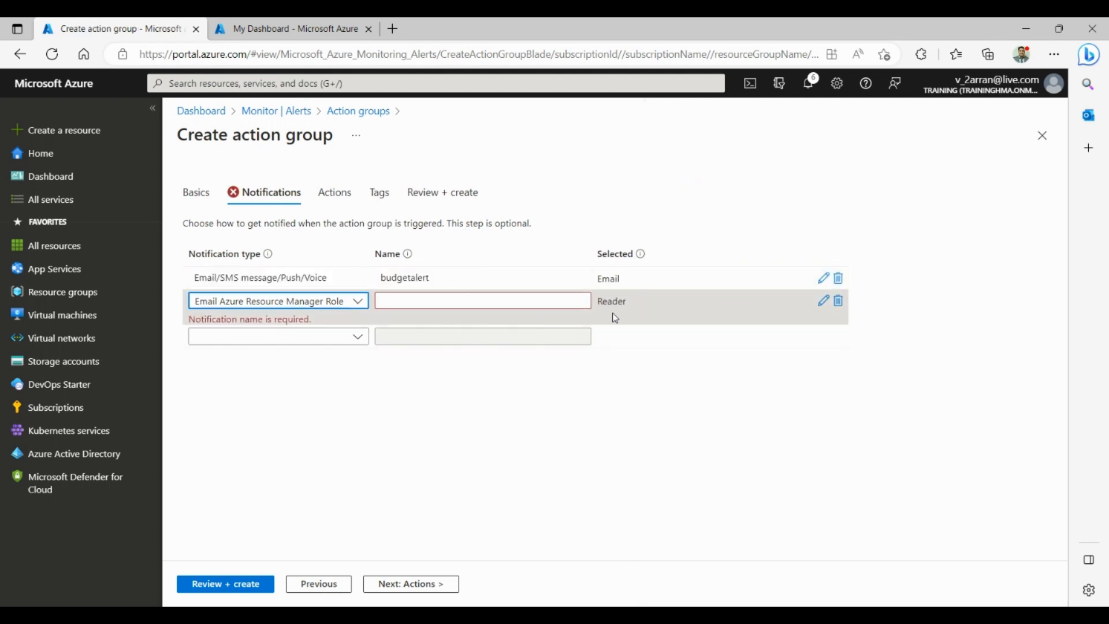
left_click(419, 303)
type("r")
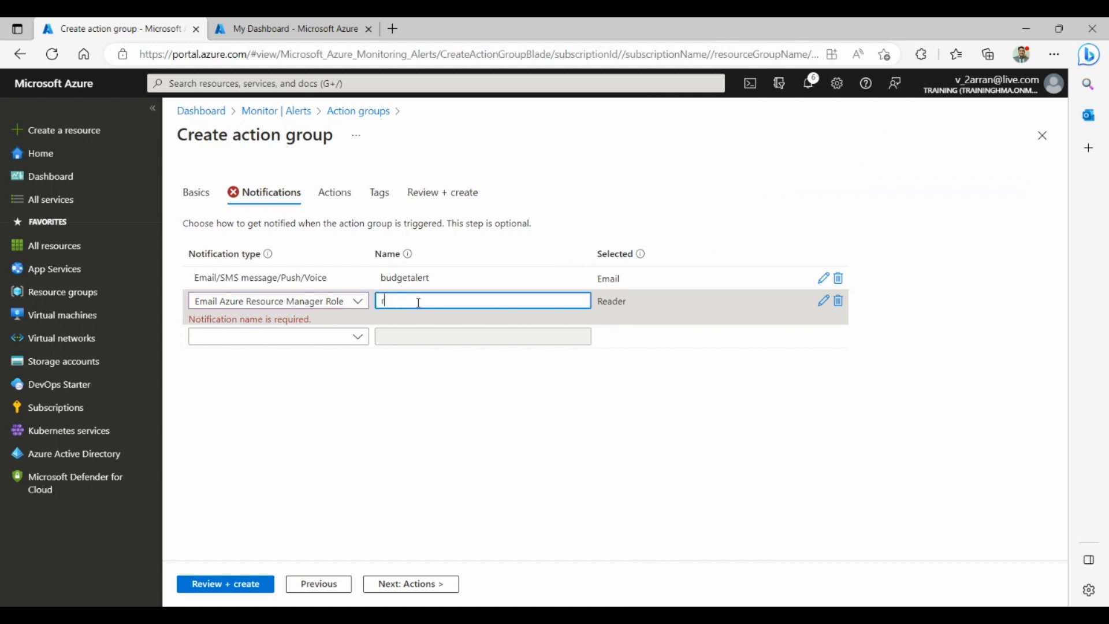
type("bacalert")
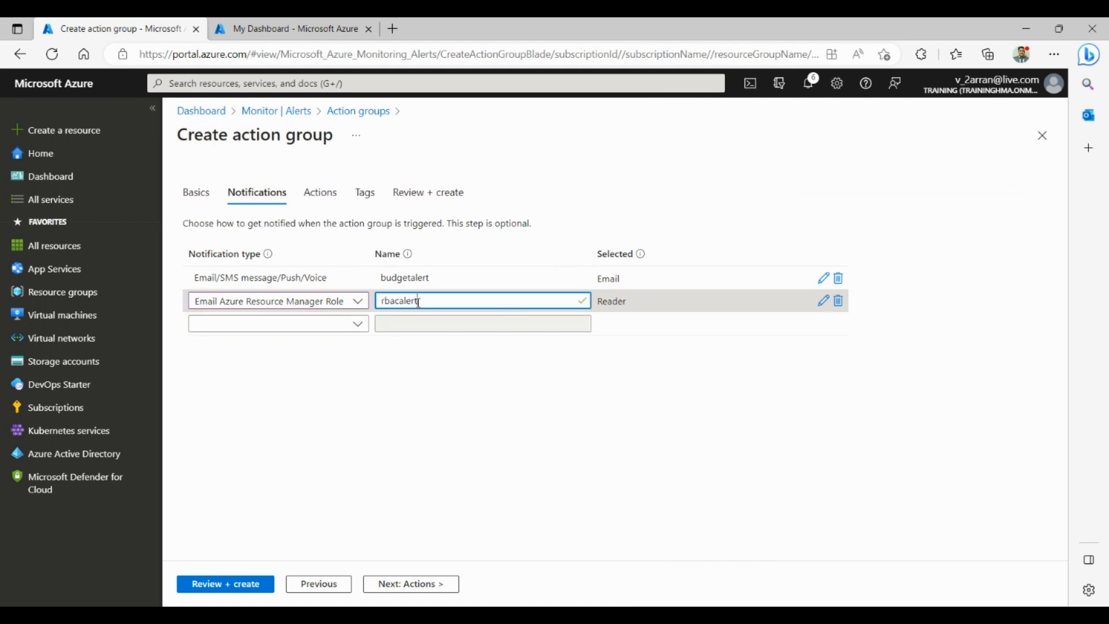
left_click(413, 585)
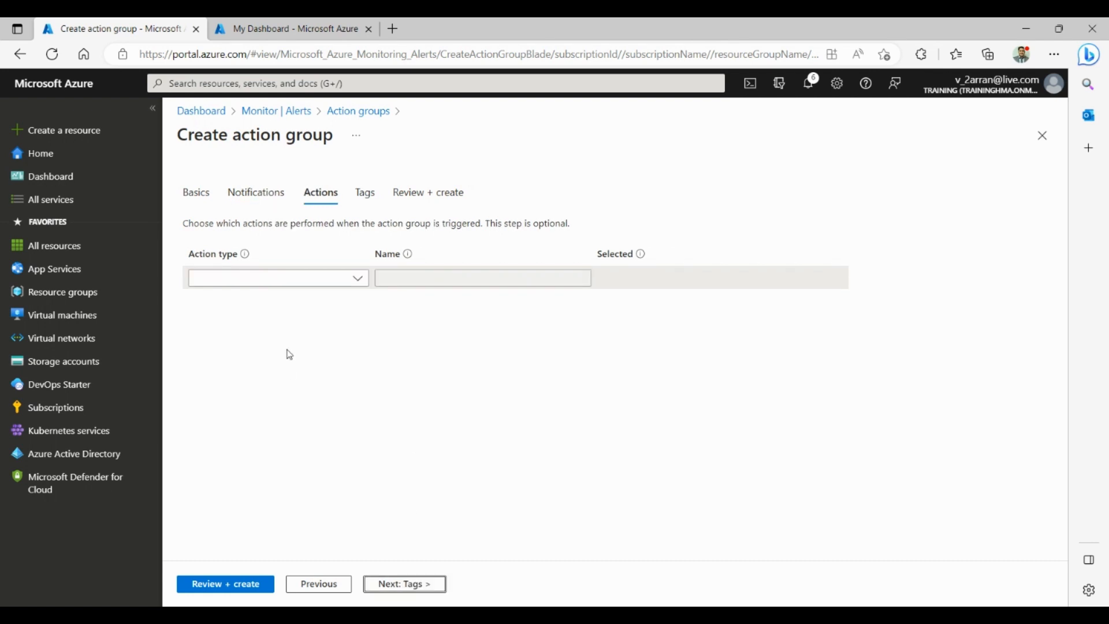
left_click(275, 283)
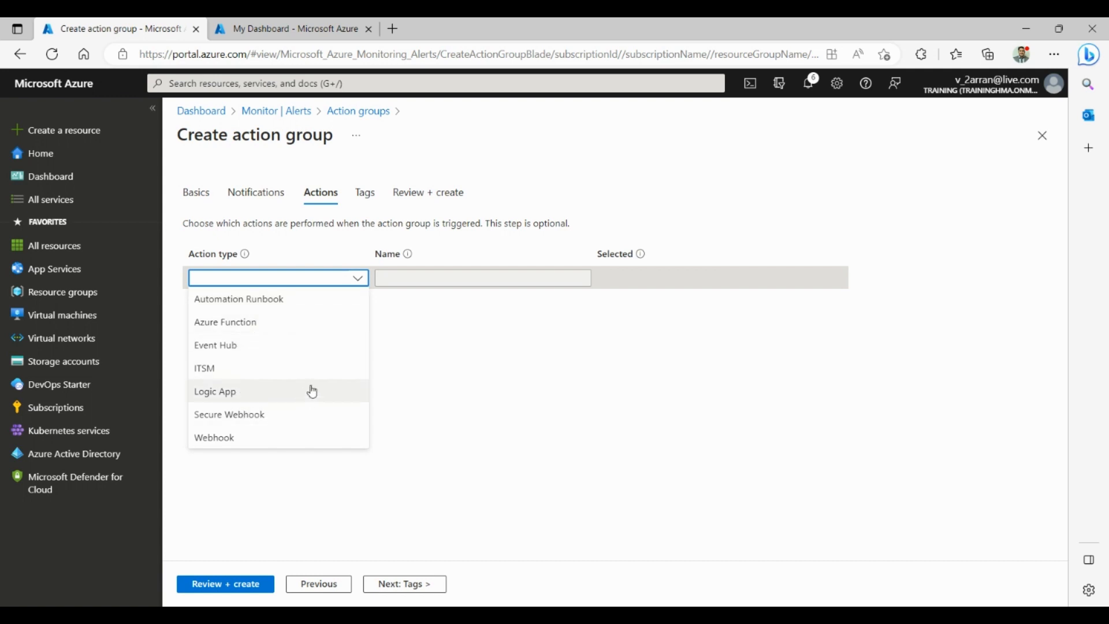
left_click(293, 307)
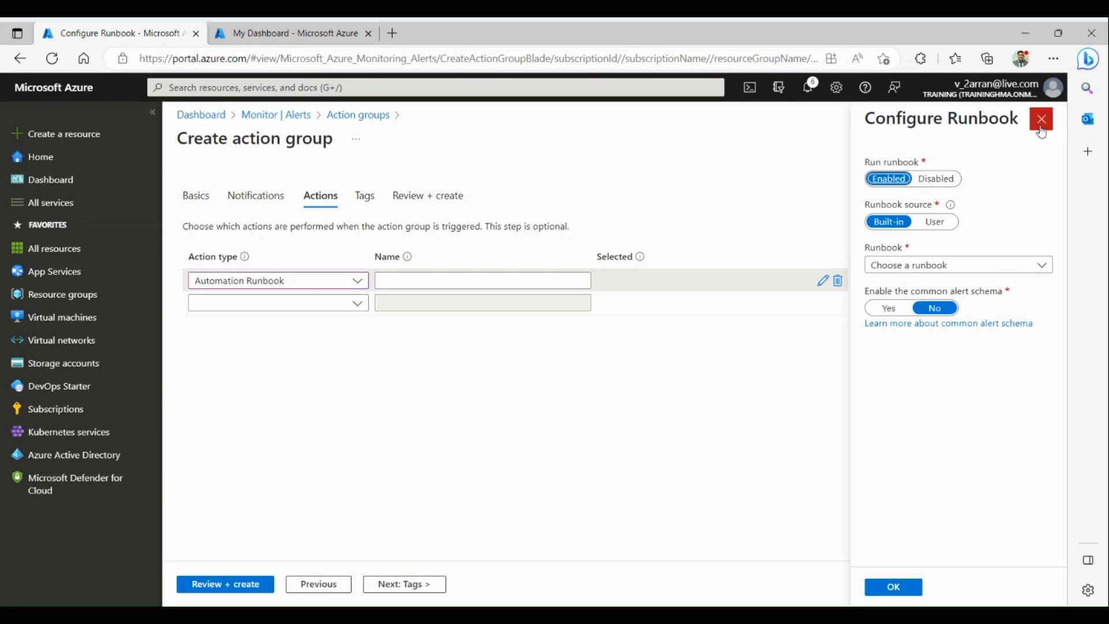
left_click(1042, 131)
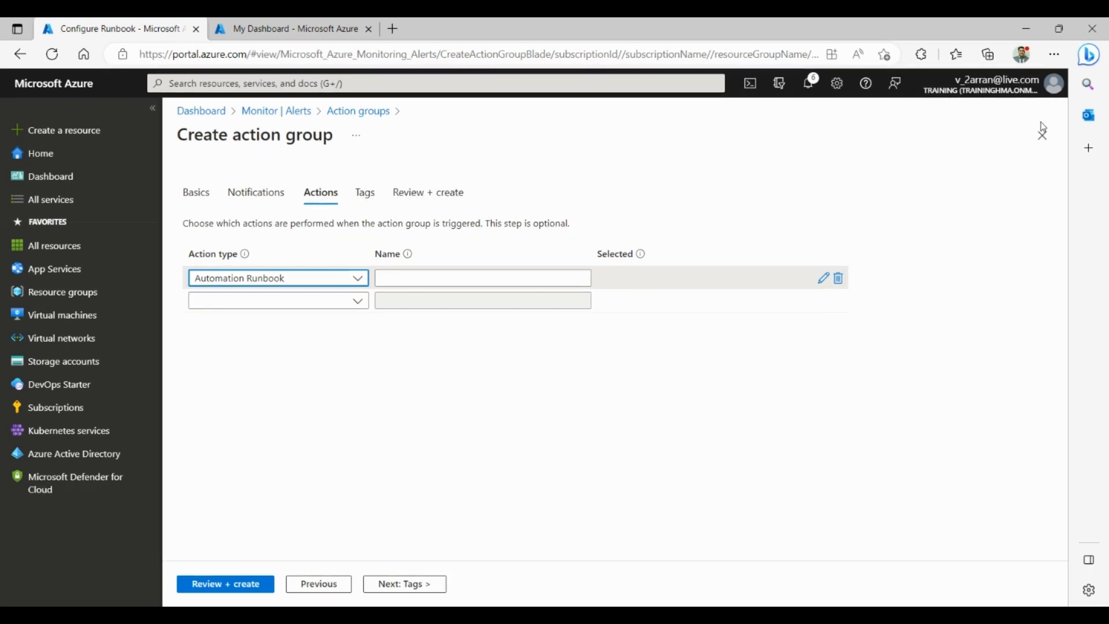
left_click(839, 280)
left_click(584, 373)
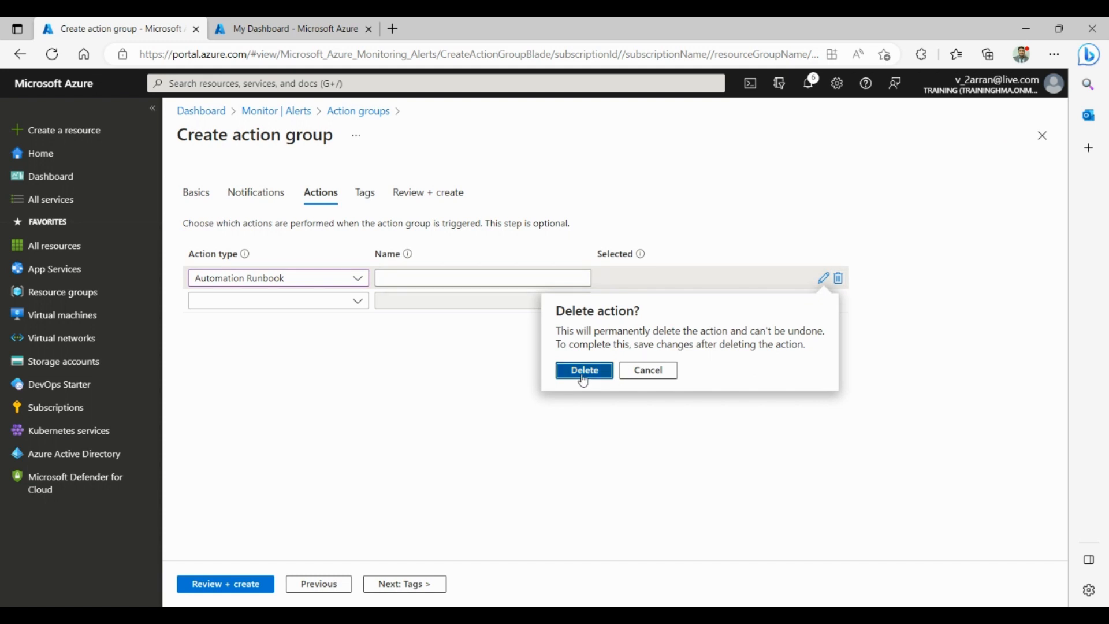
Continue to the action group's tags without adding an action, and add the tag budget with the value hrbusiness
left_click(410, 585)
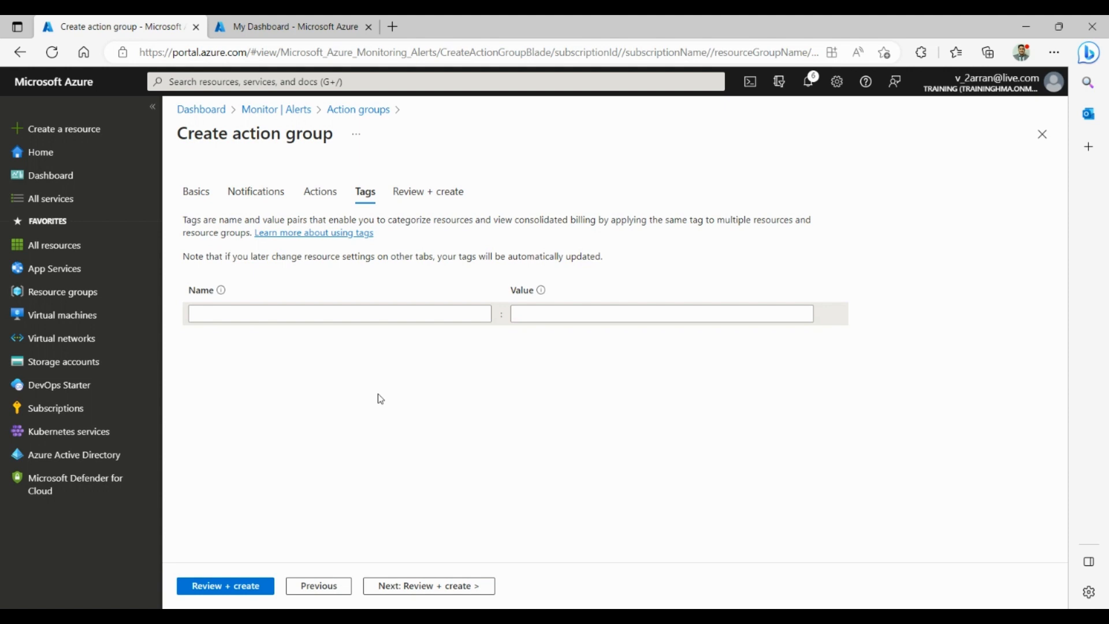
left_click(318, 317)
type("budget")
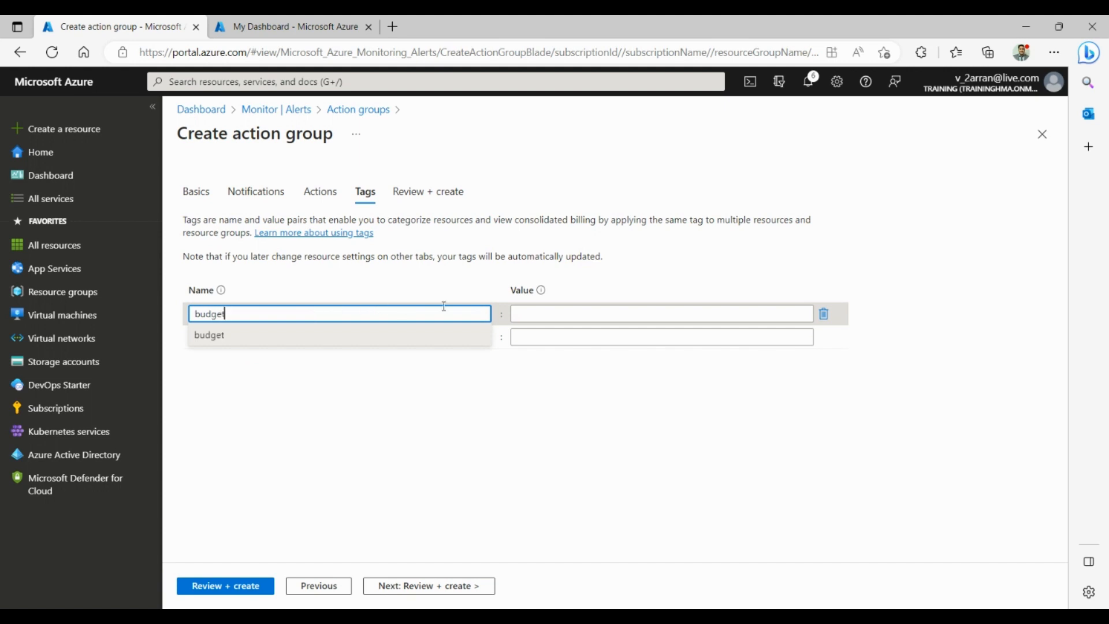
left_click(543, 312)
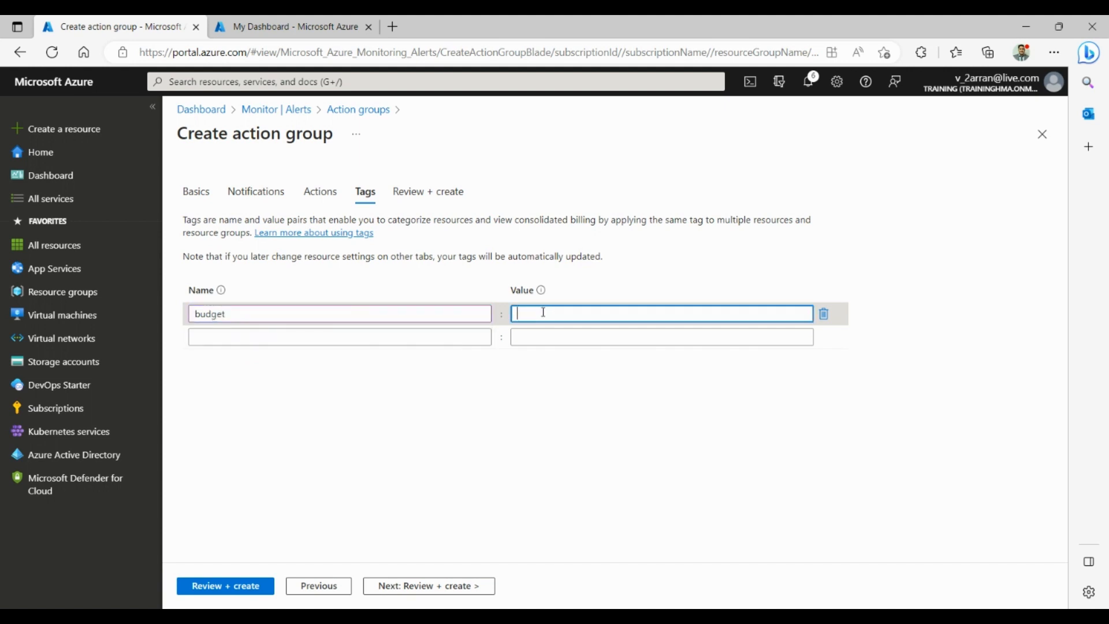
type("hrb")
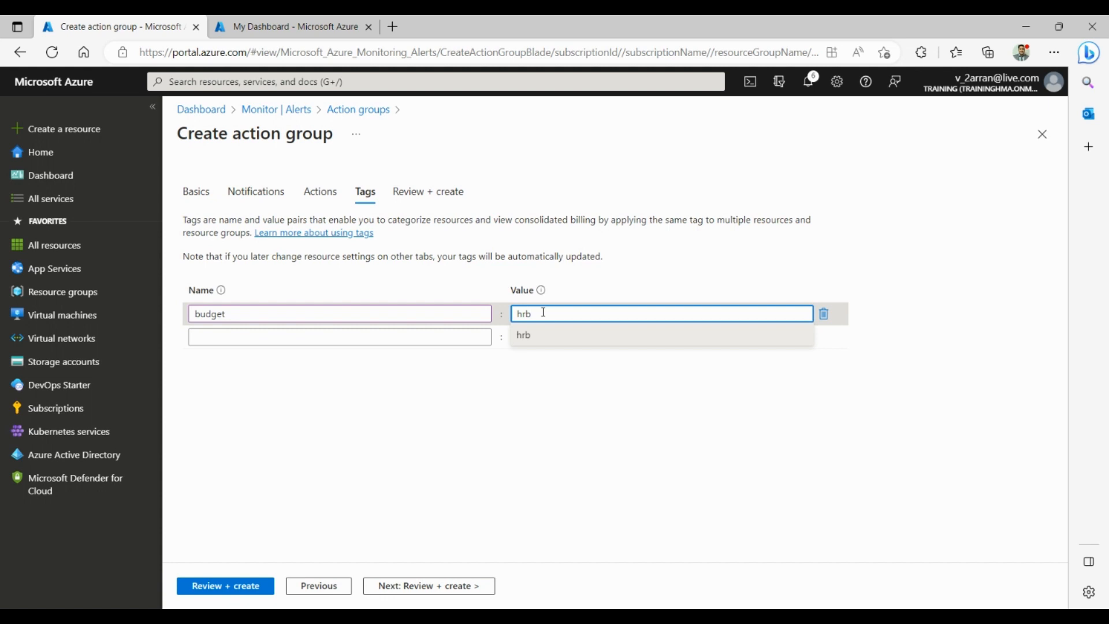
type("usiness")
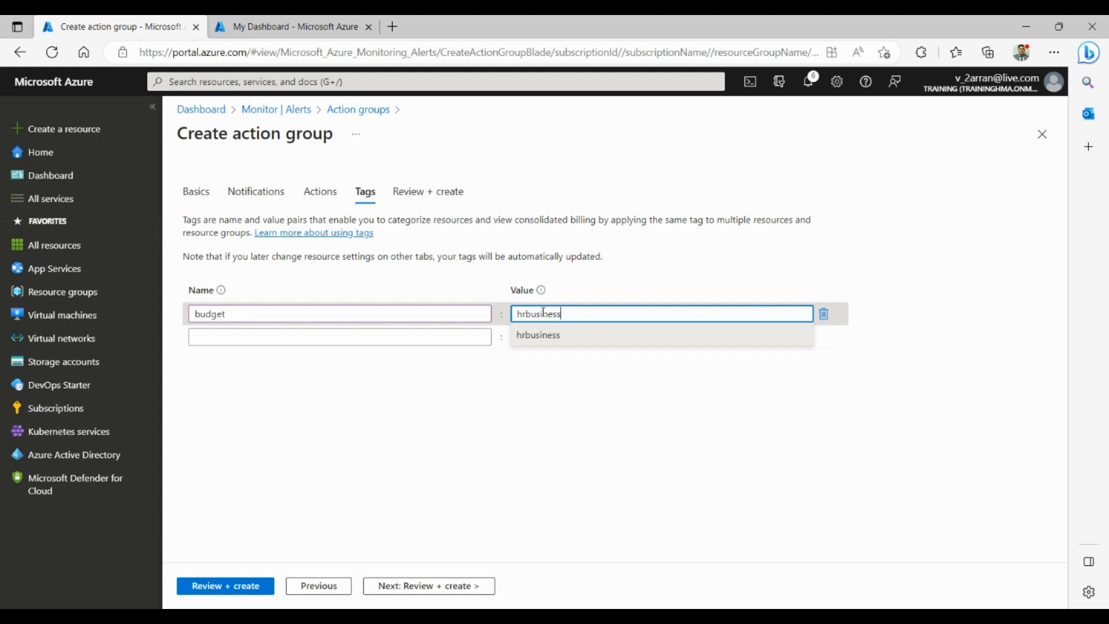
left_click(570, 332)
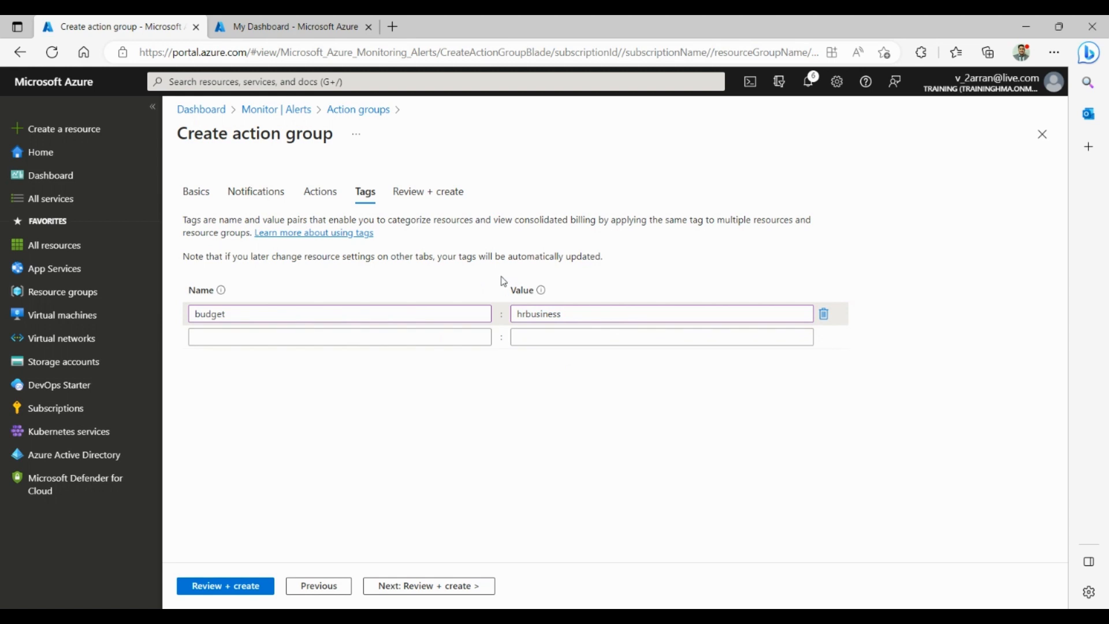
Review and create the action group, and open az900-1 from the refreshed list of action groups
left_click(422, 587)
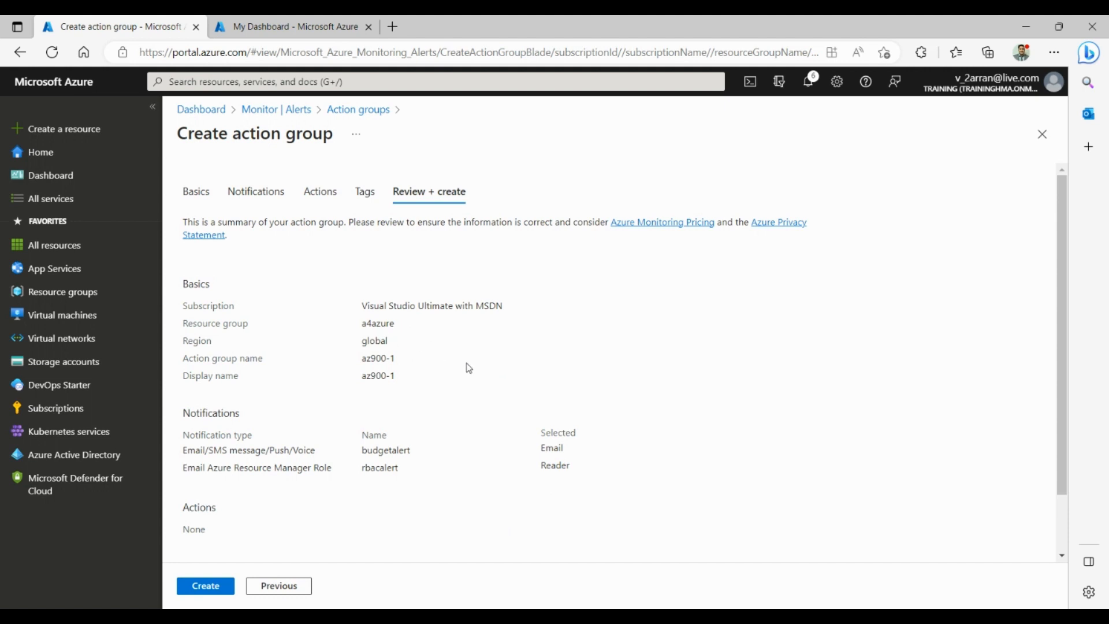
left_click_drag(1062, 260, 1060, 359)
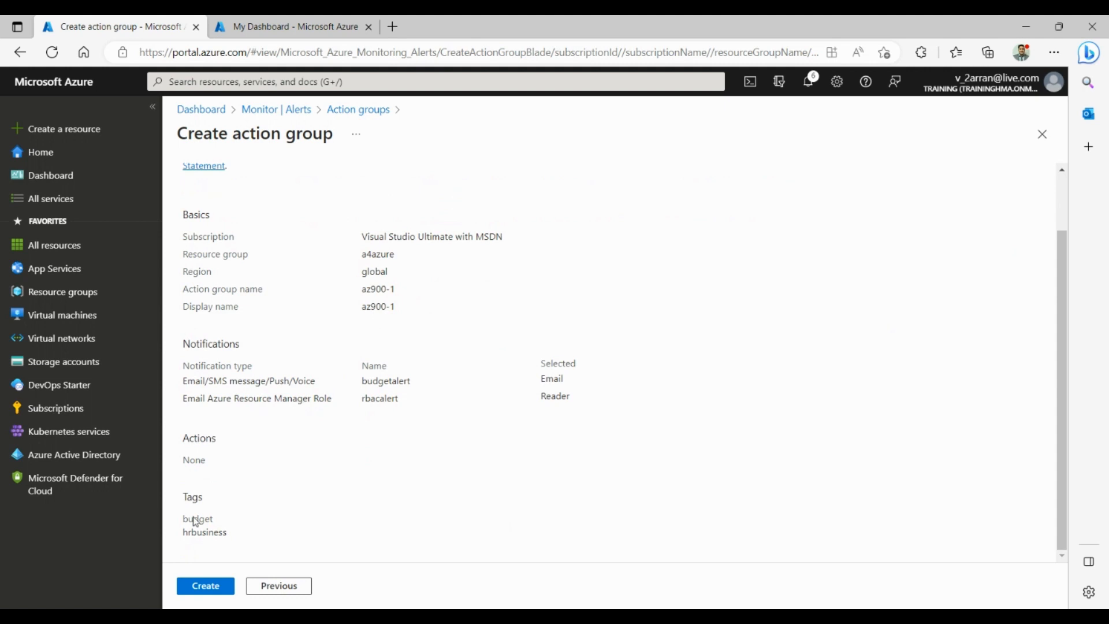
left_click(205, 586)
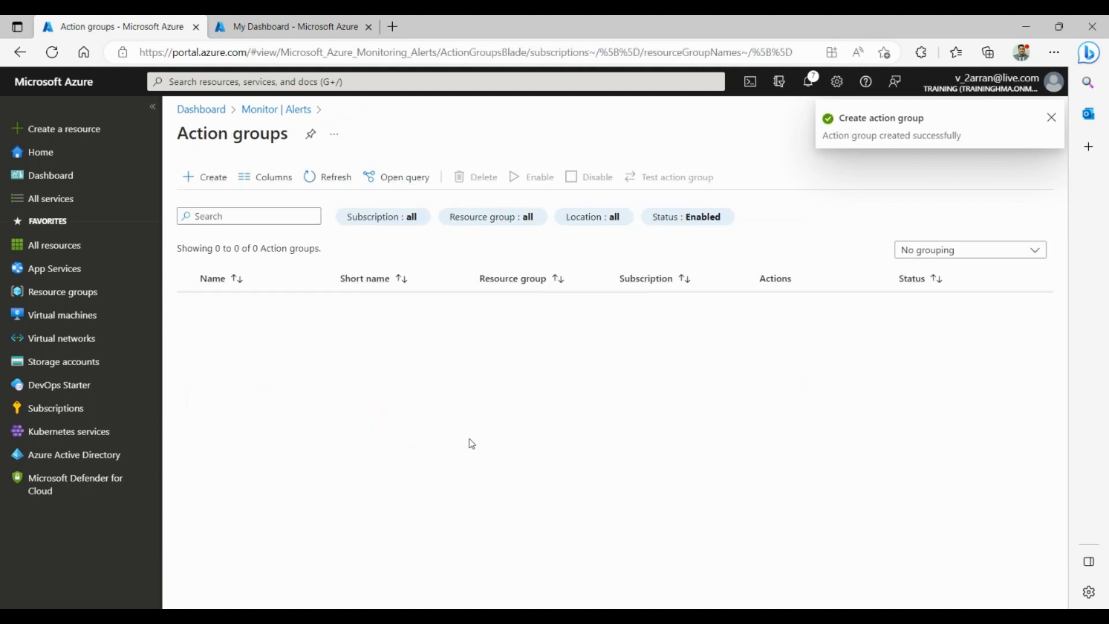
left_click(325, 179)
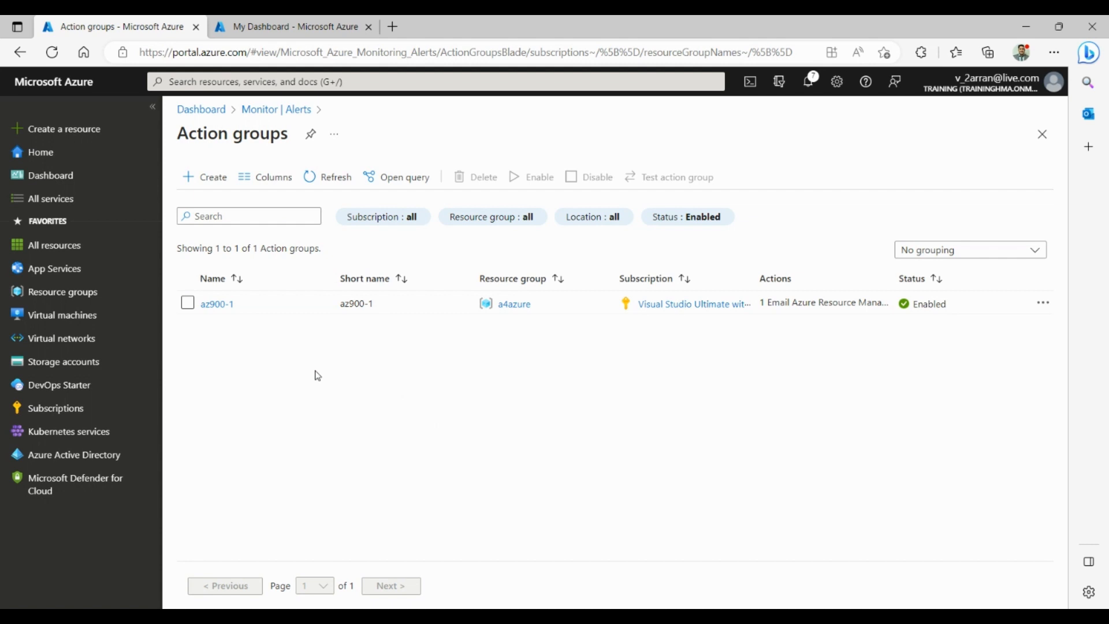
left_click(213, 304)
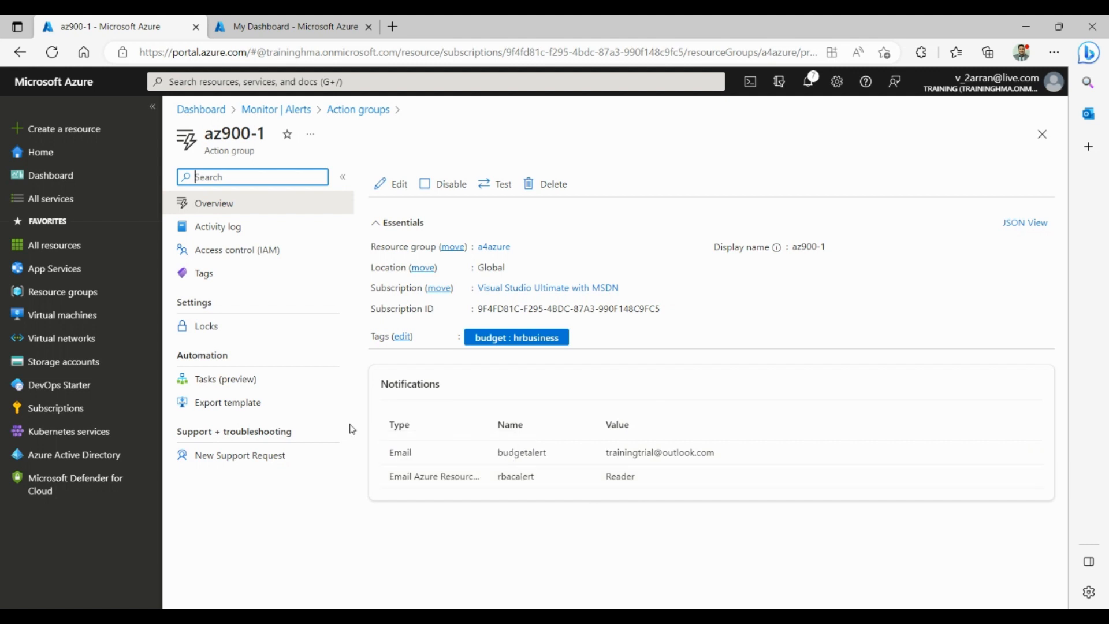
Open the HRBusinness budget of the Visual Studio Ultimate with MSDN subscription for editing
left_click(59, 417)
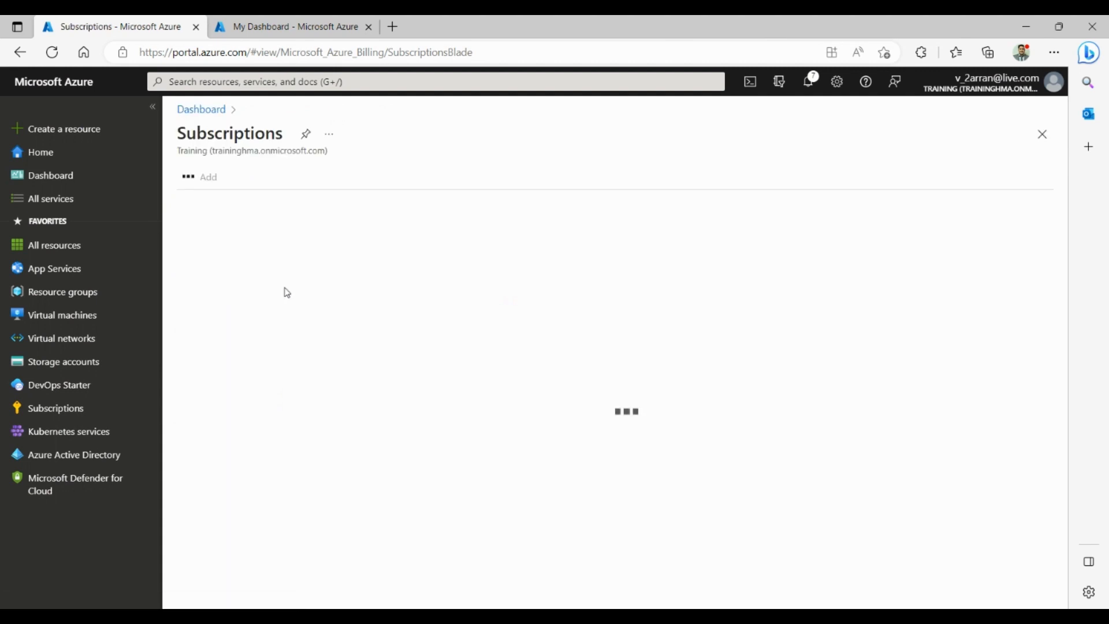
left_click(246, 273)
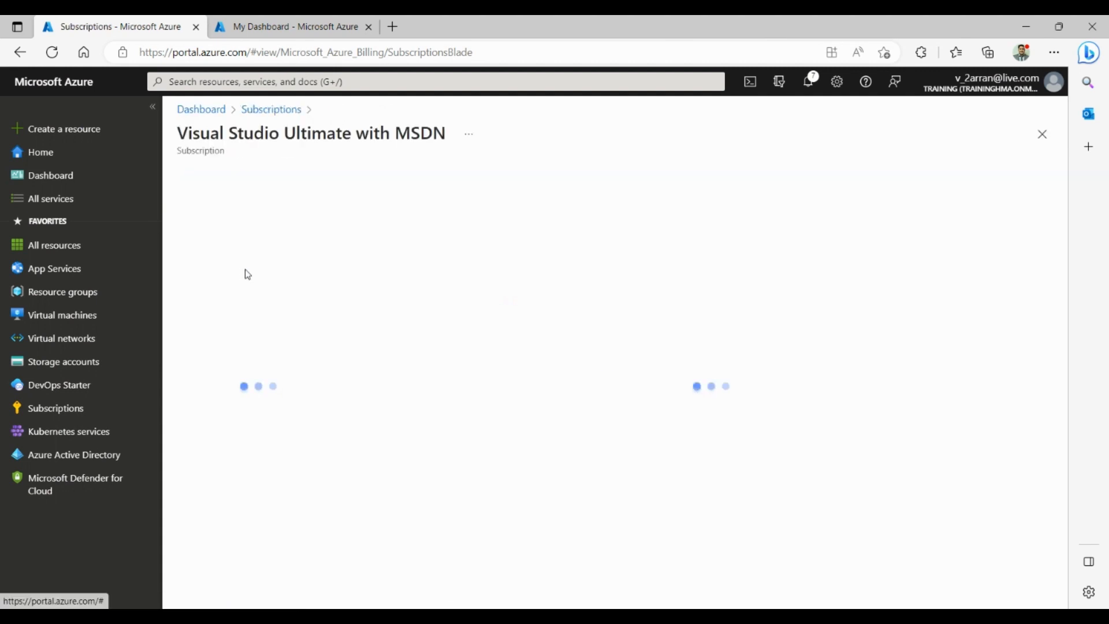
left_click(236, 444)
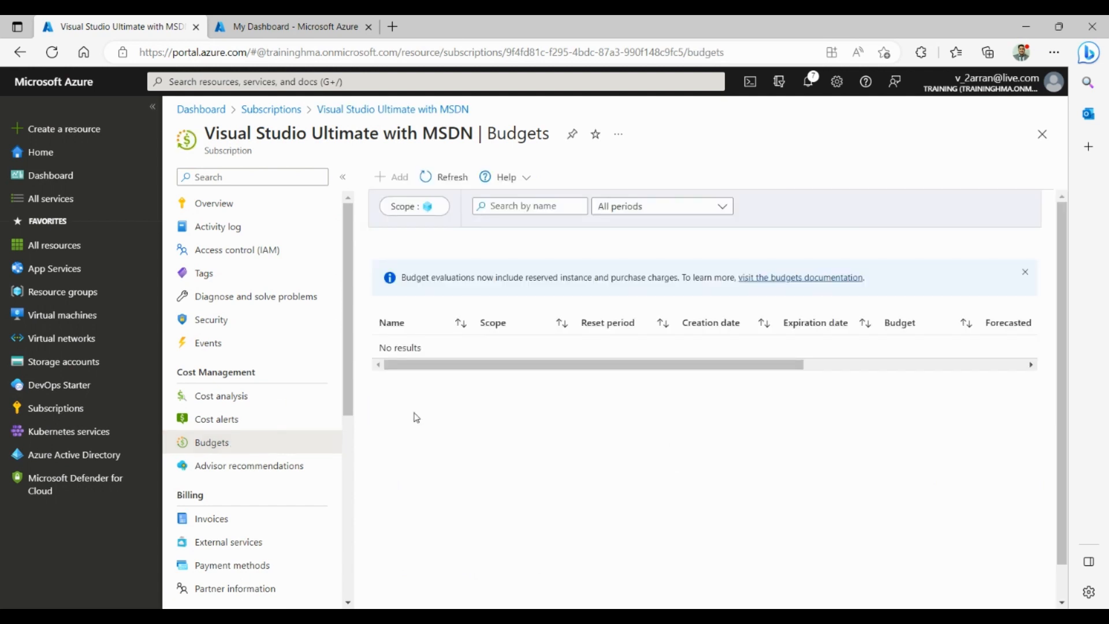
left_click(439, 177)
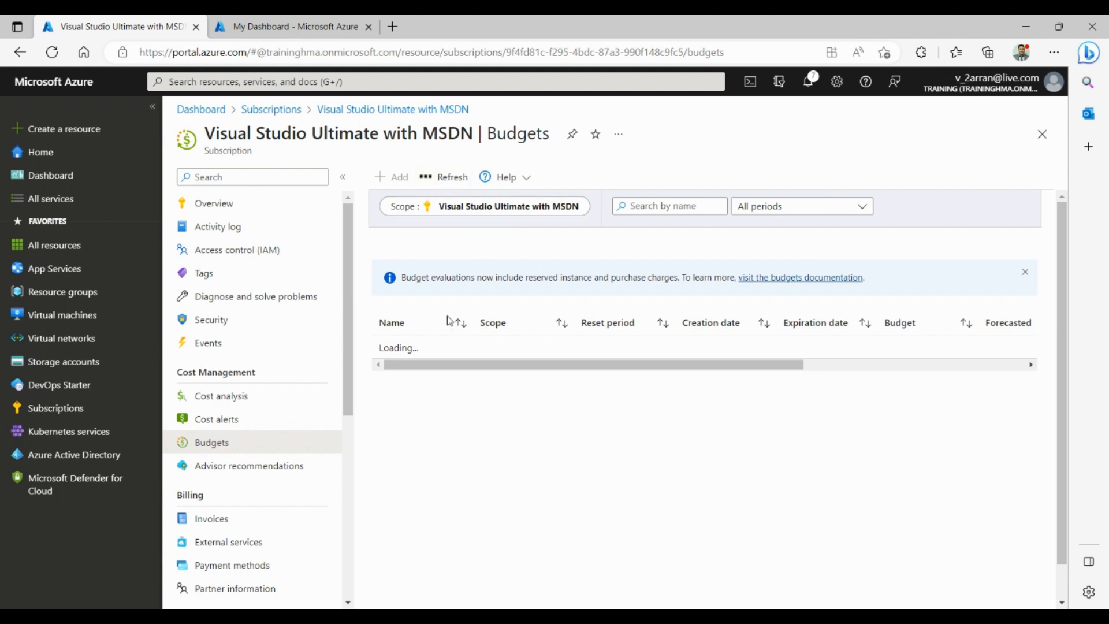
left_click(406, 350)
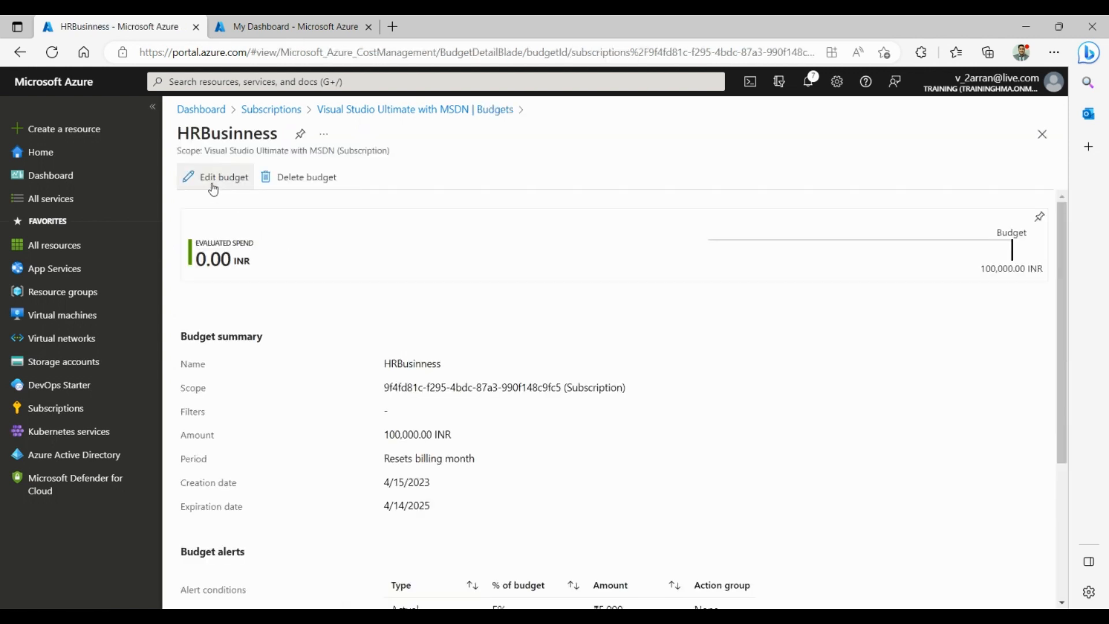
left_click(213, 177)
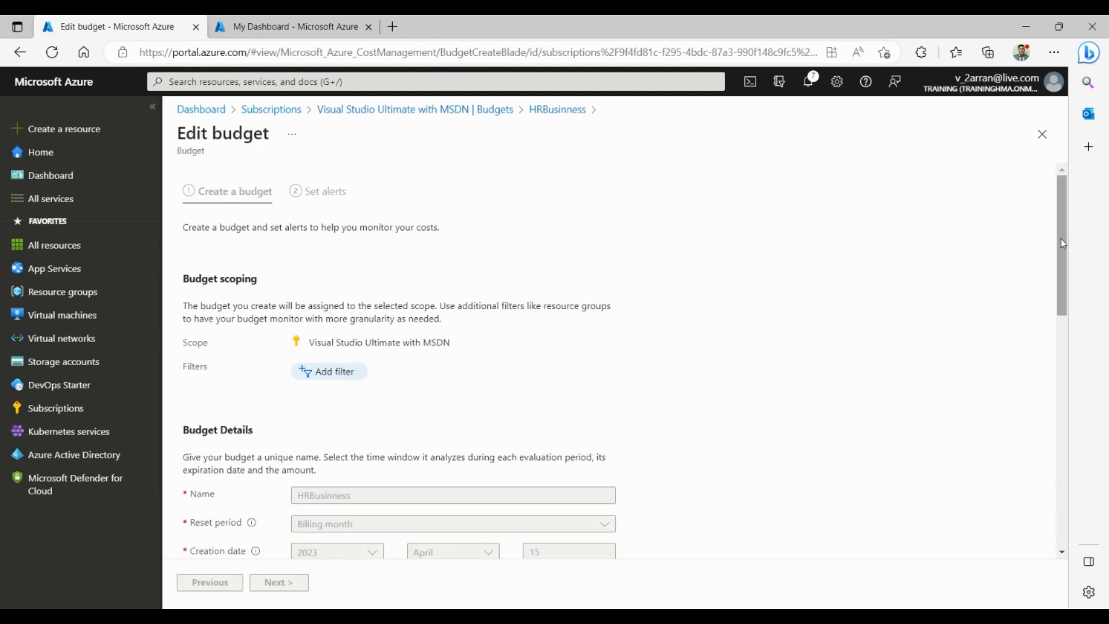
Assign the action group az900-1 to the budget's 5% Actual alert condition and save the budget
left_click_drag(1063, 242, 1064, 497)
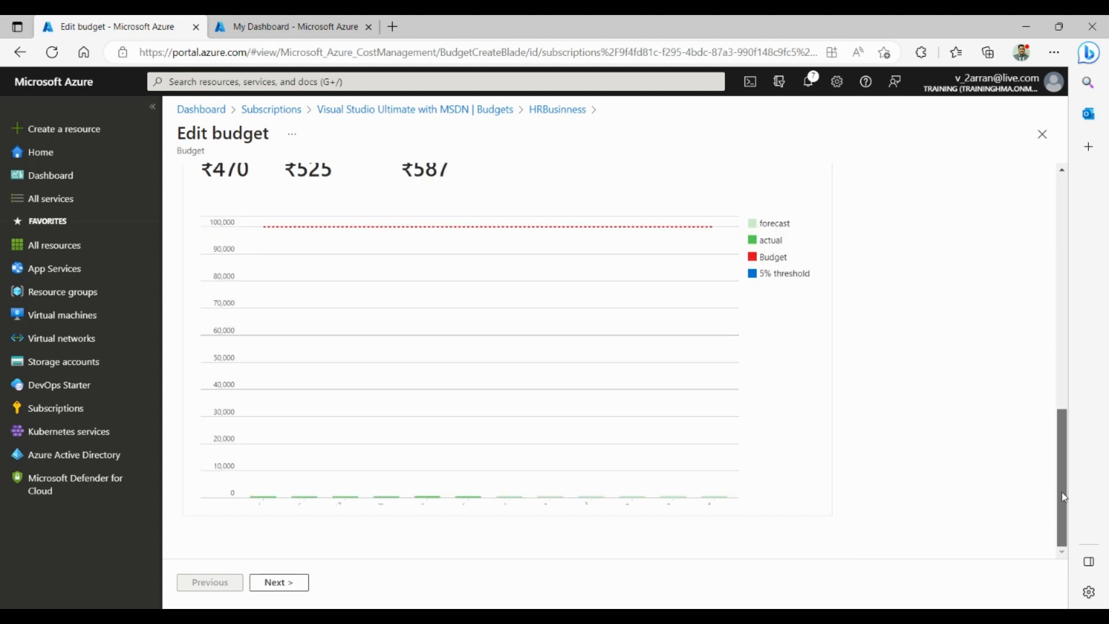
left_click(294, 584)
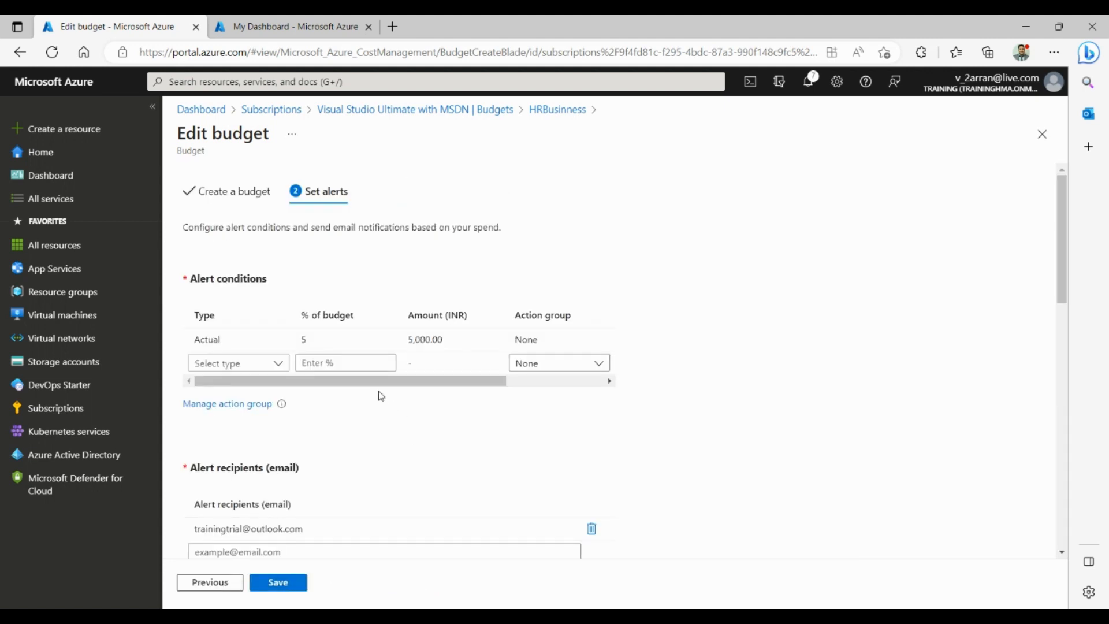
mouse_move(531, 345)
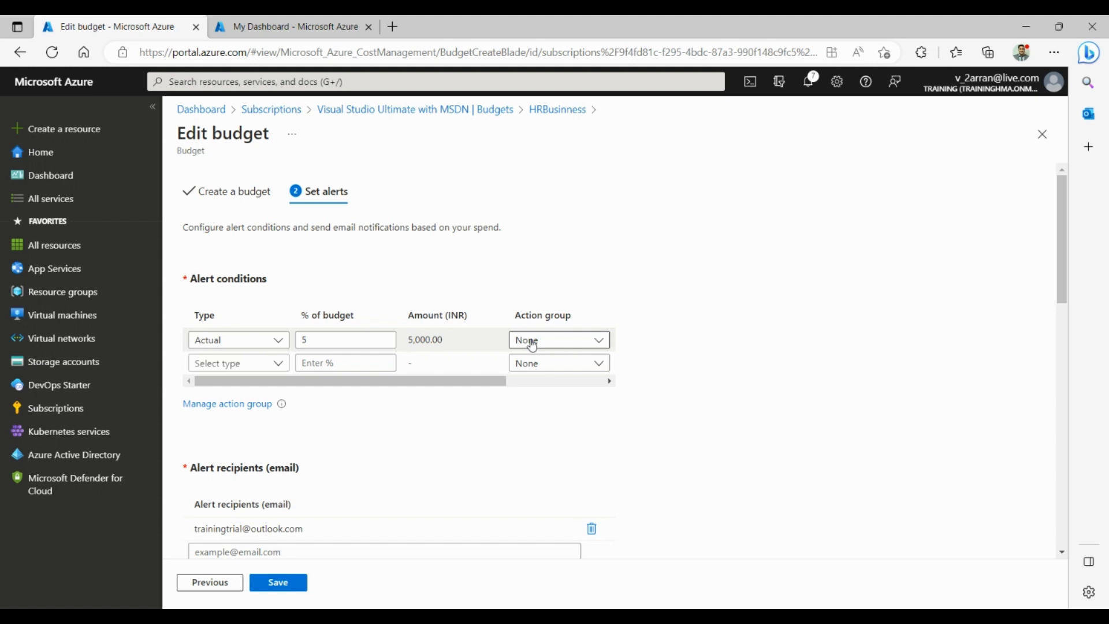
left_click(532, 344)
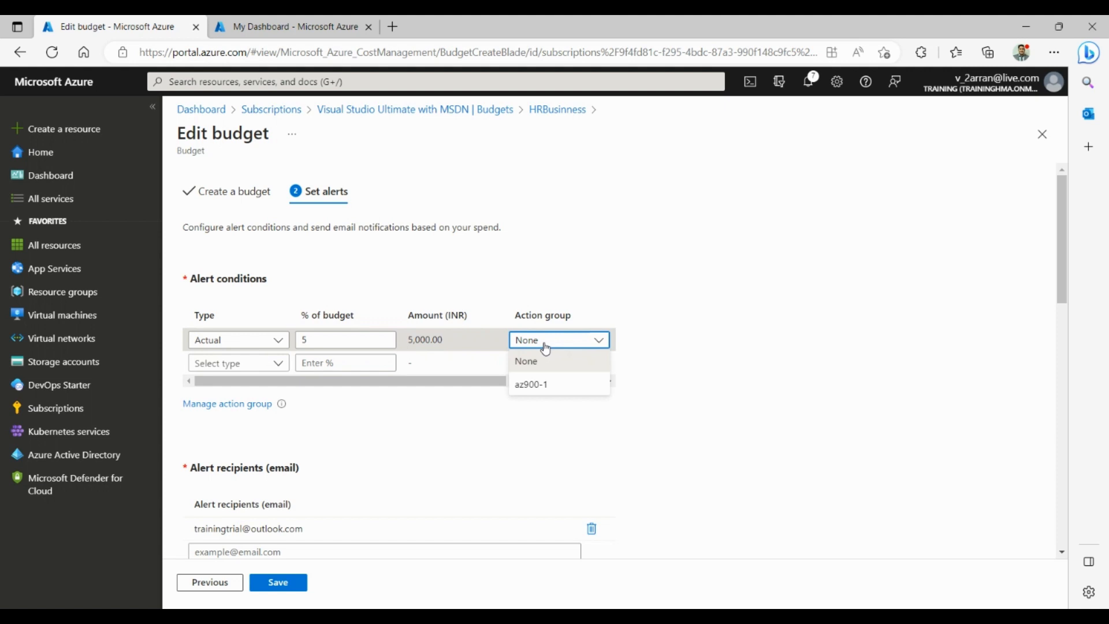
left_click(555, 385)
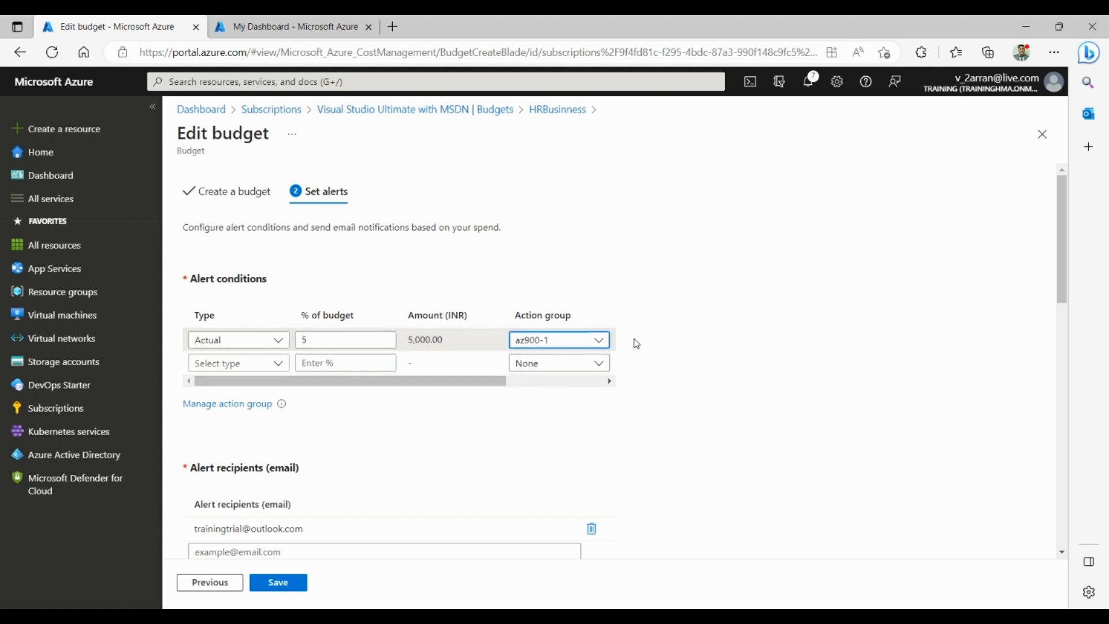
left_click(275, 585)
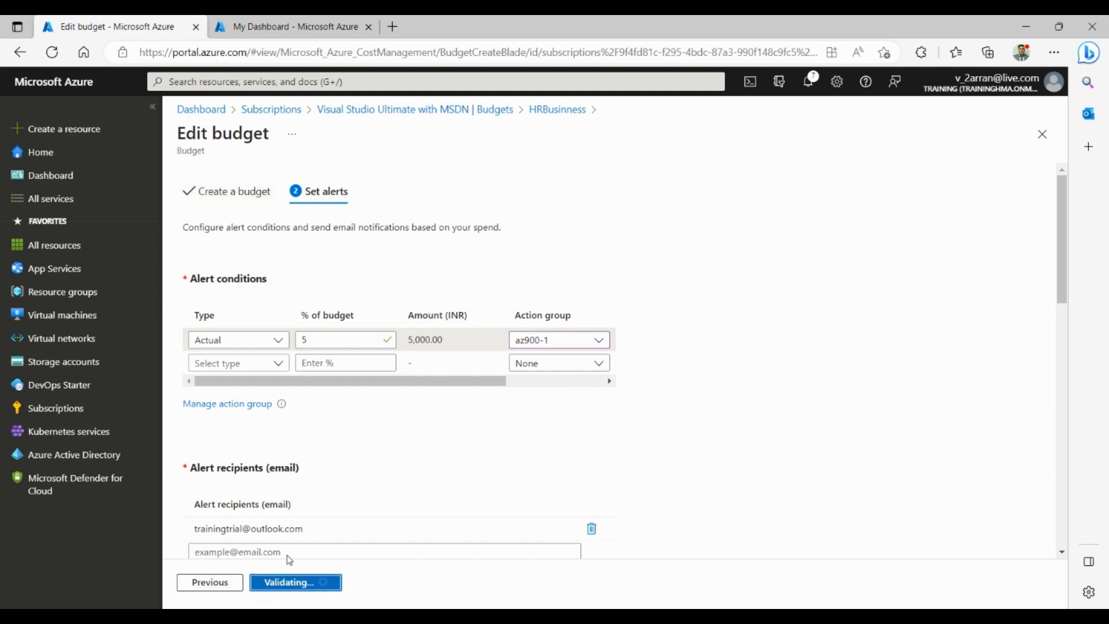